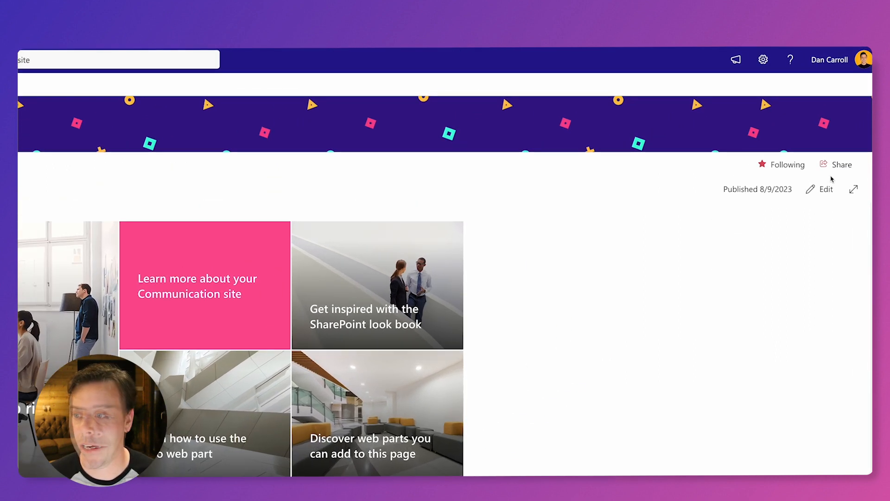
- Open the site's sharing options and examine the owner, member and visitor permission levels, expanding the Site owners list
{"action": "left_click", "coordinate": [849, 113]}
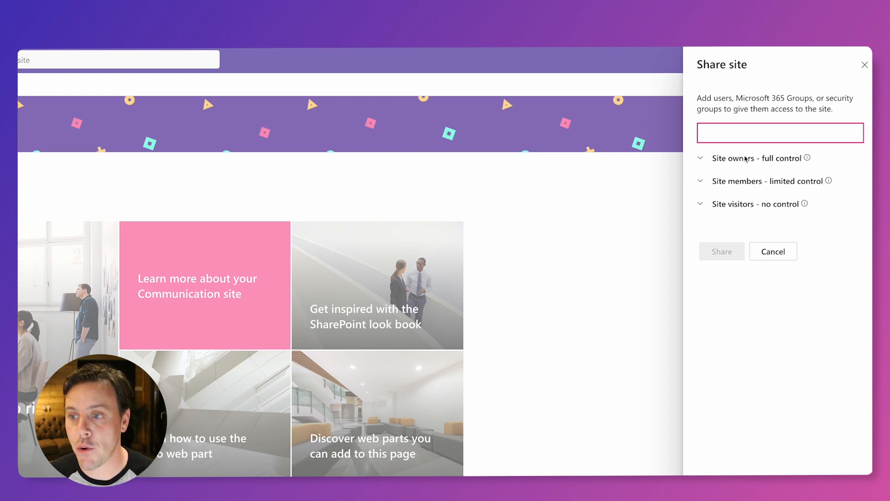
{"action": "mouse_move", "coordinate": [808, 157]}
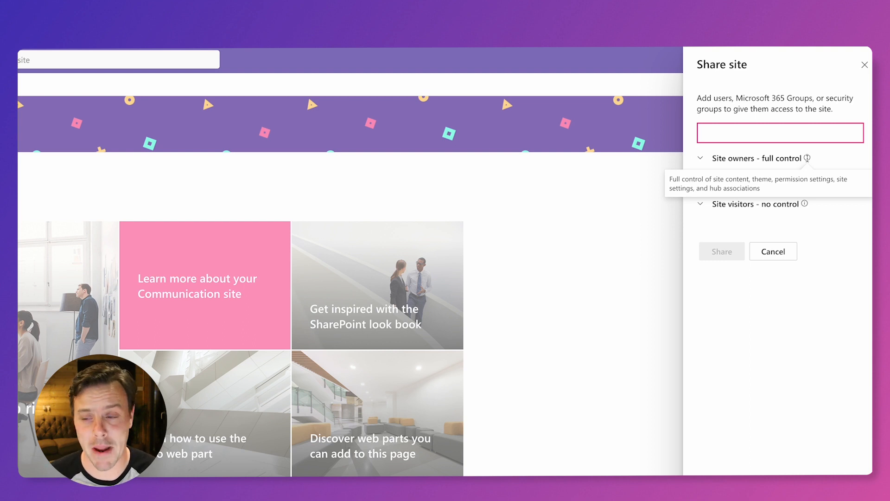
{"action": "mouse_move", "coordinate": [829, 181]}
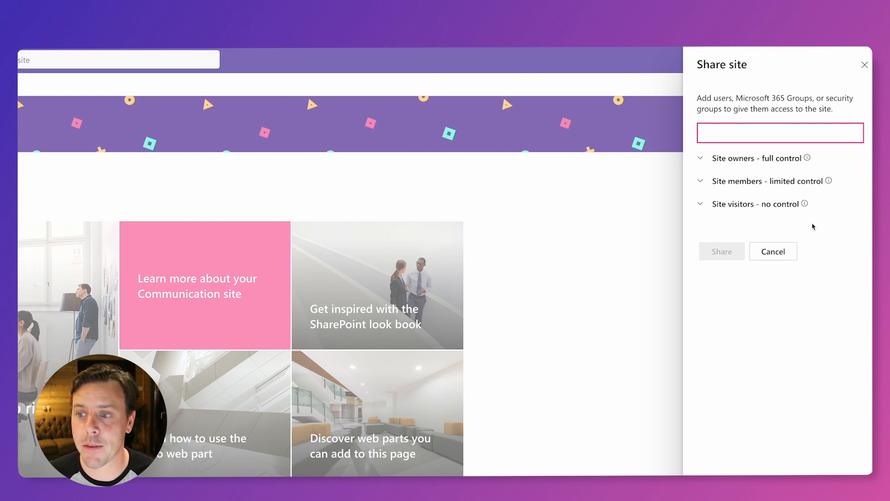
{"action": "mouse_move", "coordinate": [805, 203]}
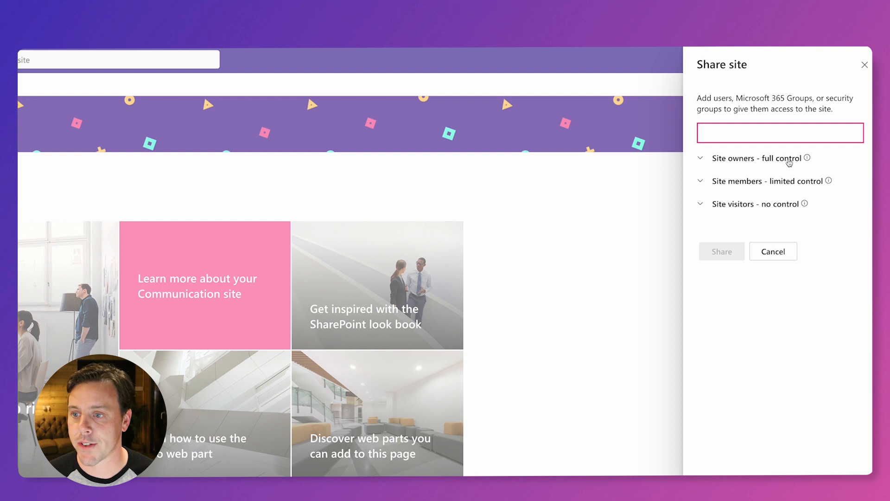
{"action": "left_click", "coordinate": [700, 158]}
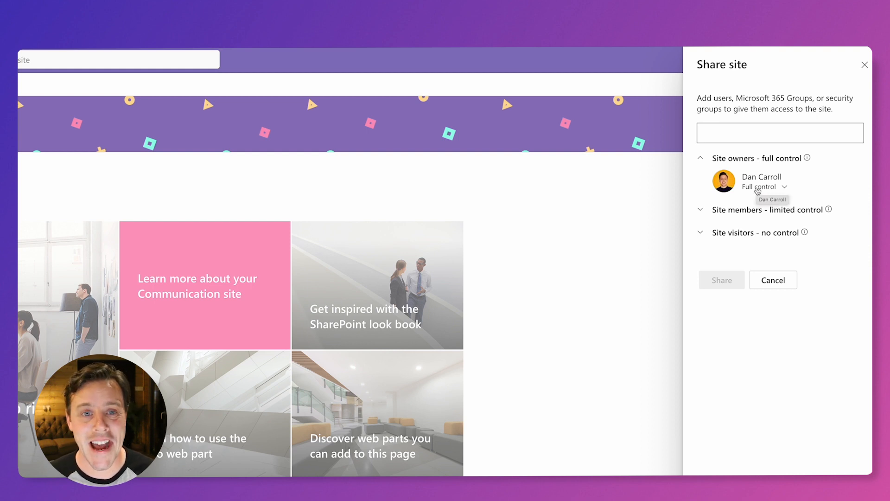
- Try adding a user with Full control and no email notification, and remove that user from the pending share
{"action": "left_click", "coordinate": [722, 134]}
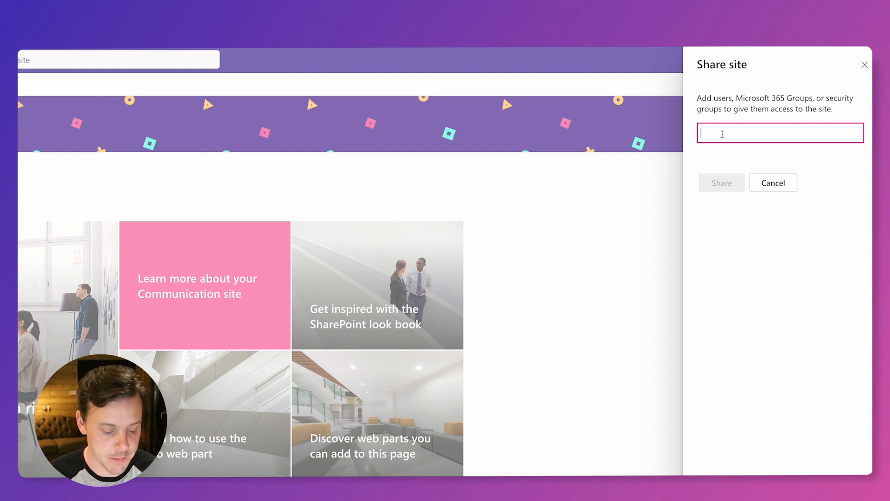
{"action": "type", "text": "danie"}
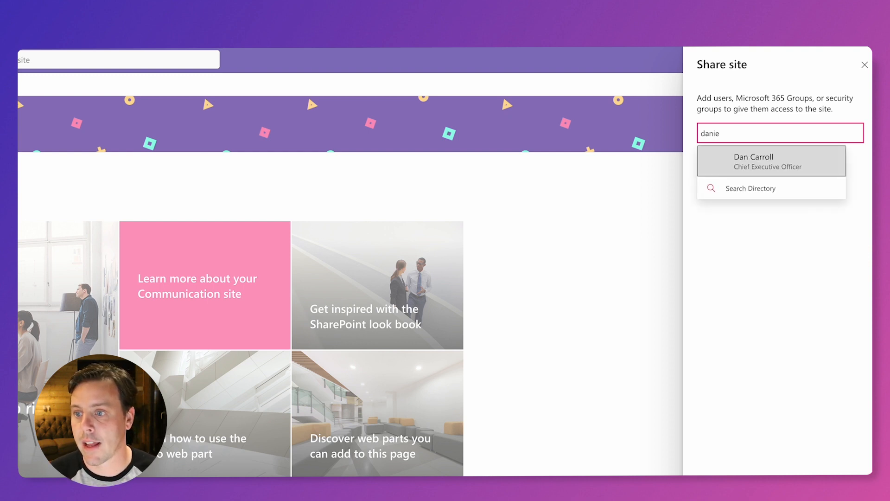
{"action": "key", "text": "Return"}
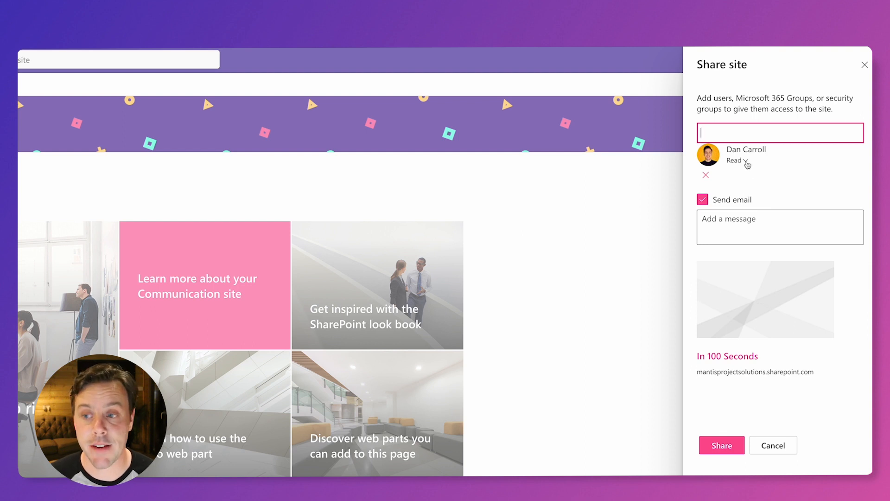
{"action": "left_click", "coordinate": [745, 161]}
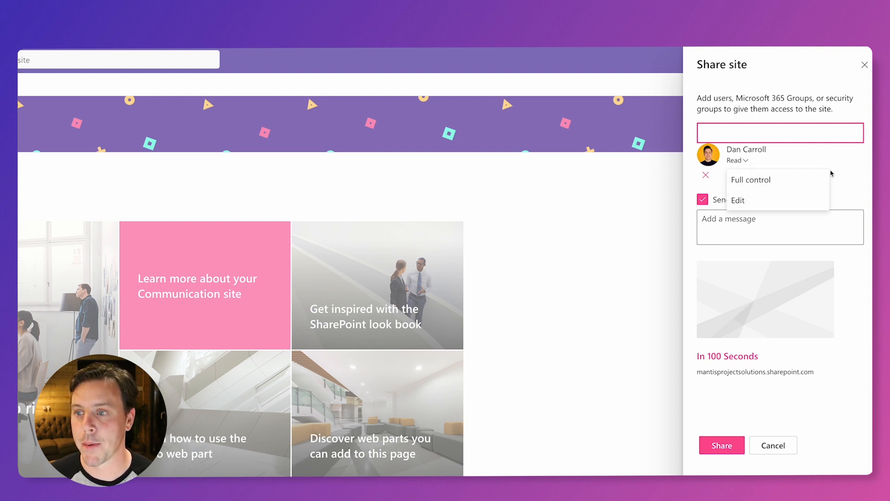
{"action": "left_click", "coordinate": [764, 182]}
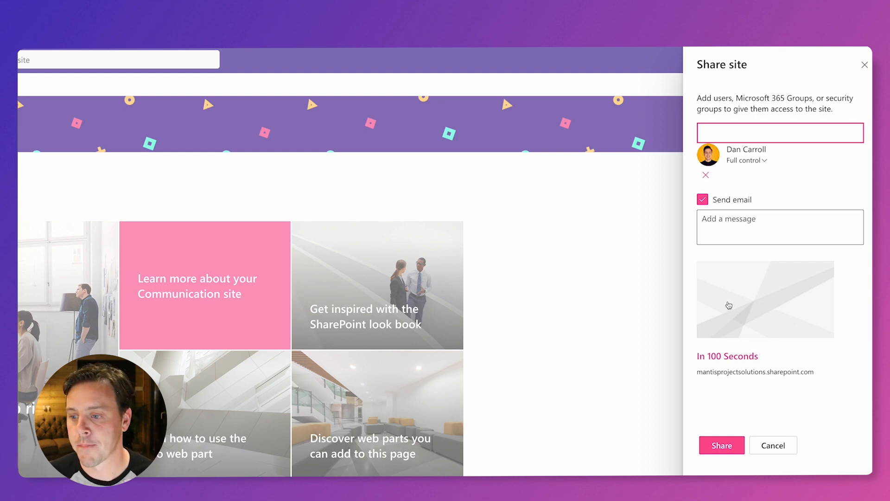
{"action": "left_click", "coordinate": [702, 199]}
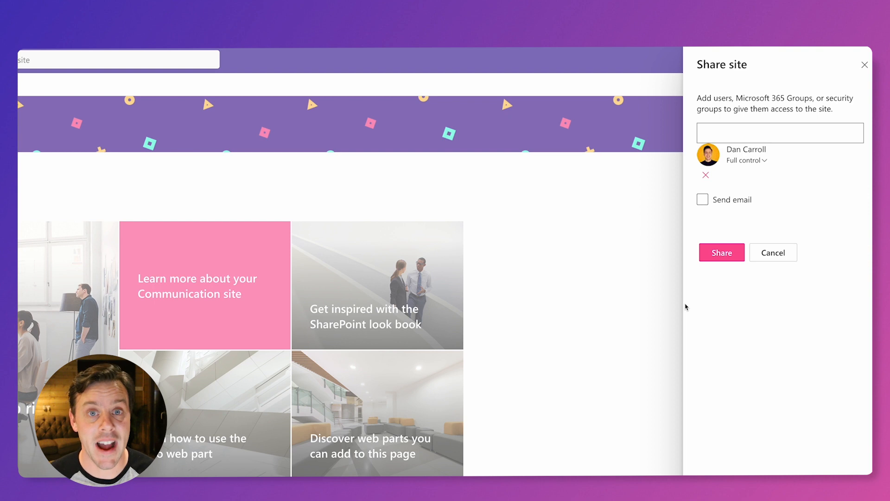
{"action": "left_click", "coordinate": [705, 175]}
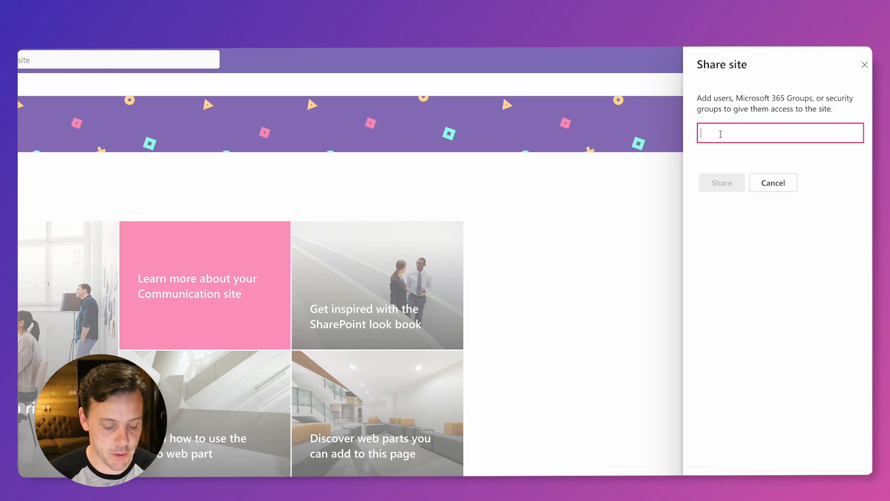
- Search for "academy" among the people and groups to share with, and clear the search text
{"action": "type", "text": "academy"}
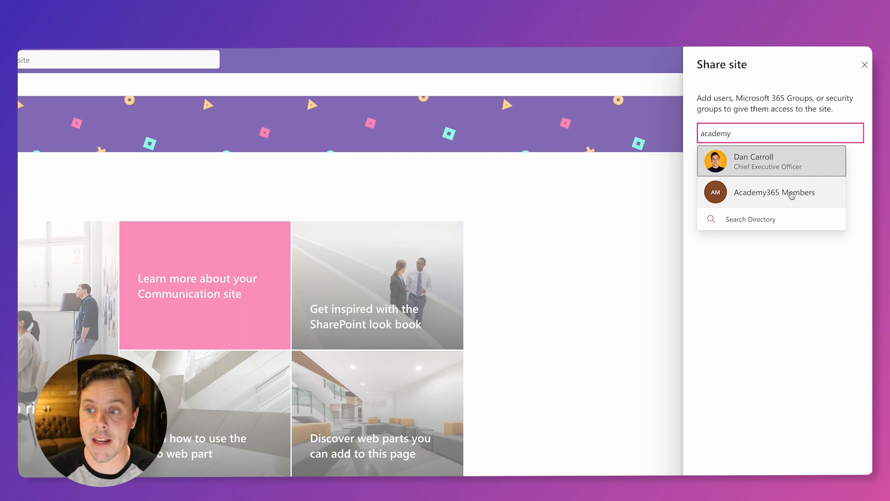
{"action": "left_click", "coordinate": [756, 309]}
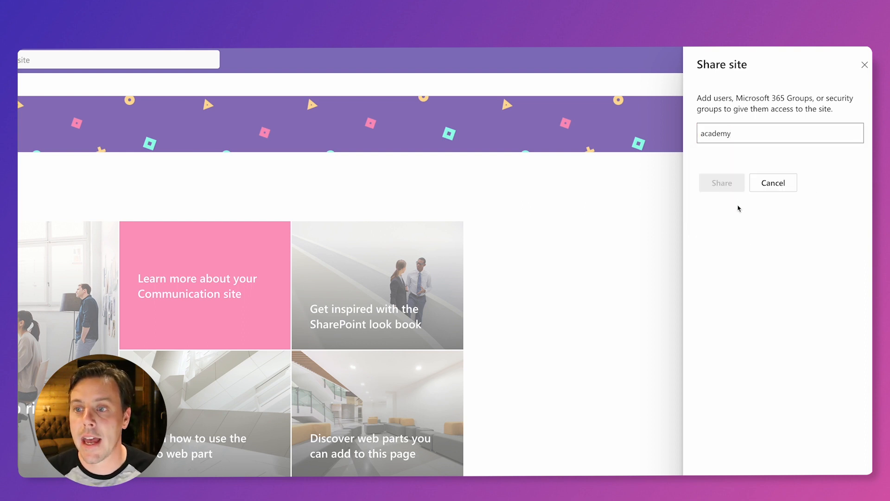
{"action": "left_click", "coordinate": [738, 132]}
{"action": "left_click_drag", "start_coordinate": [740, 133], "coordinate": [700, 134]}
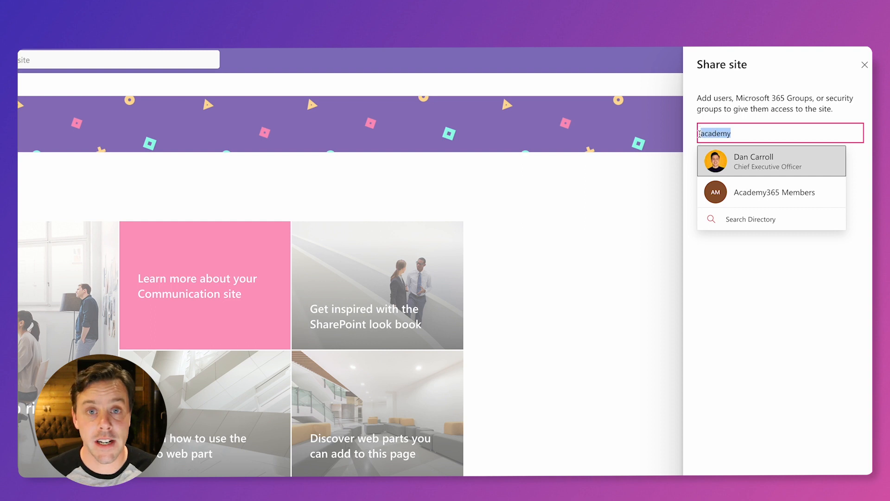
{"action": "key", "text": "BackSpace"}
- Share the site with Everyone except external users at Read permission without sending an email, and check the Site visitors list
{"action": "type", "text": "ever"}
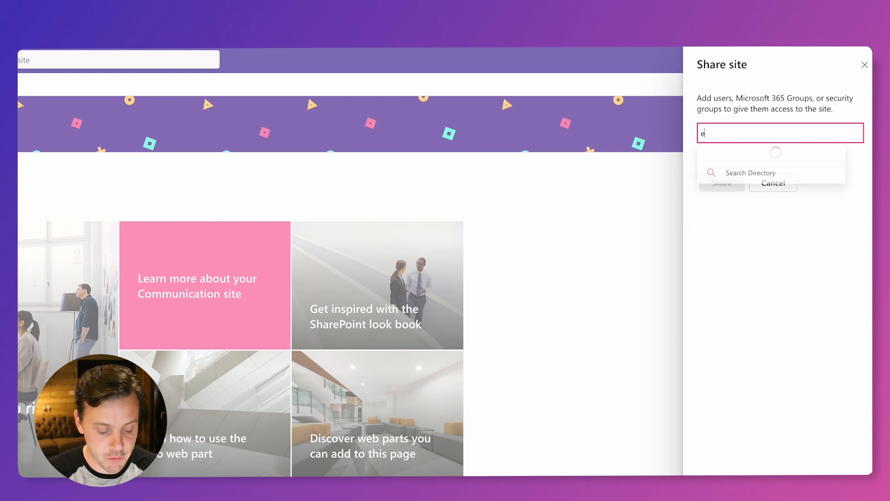
{"action": "type", "text": "y"}
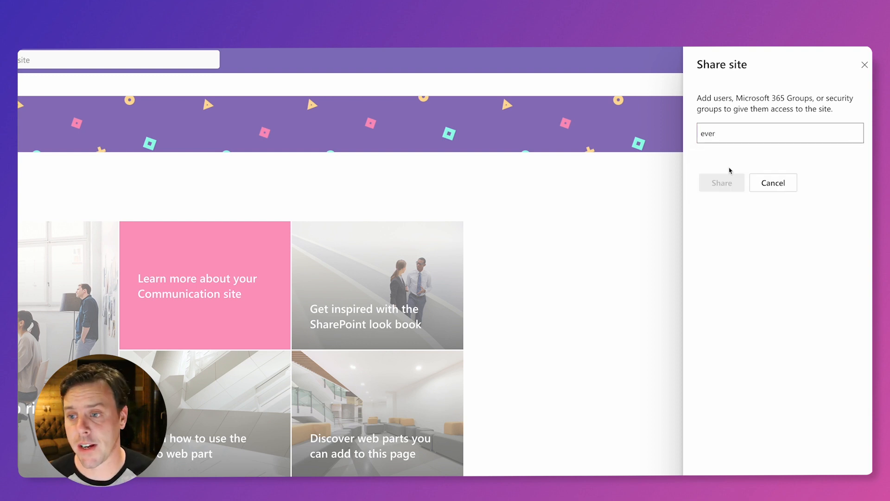
{"action": "left_click", "coordinate": [737, 137]}
{"action": "left_click", "coordinate": [745, 161]}
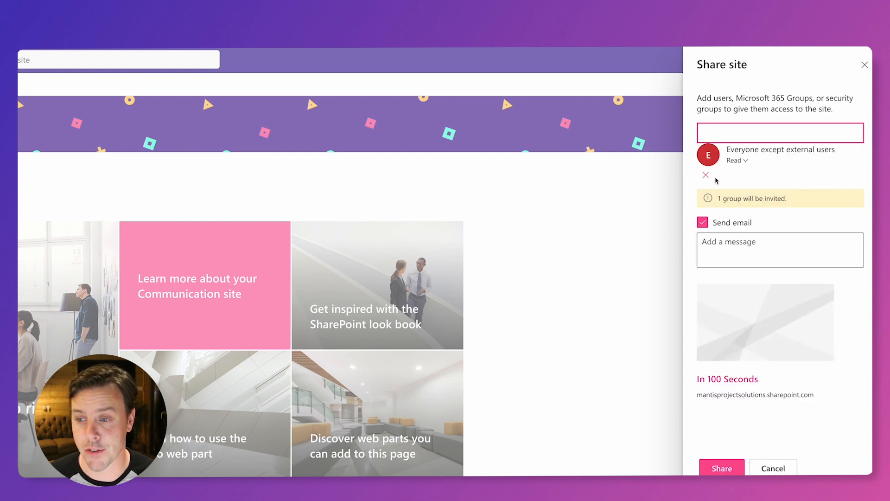
{"action": "left_click", "coordinate": [703, 223]}
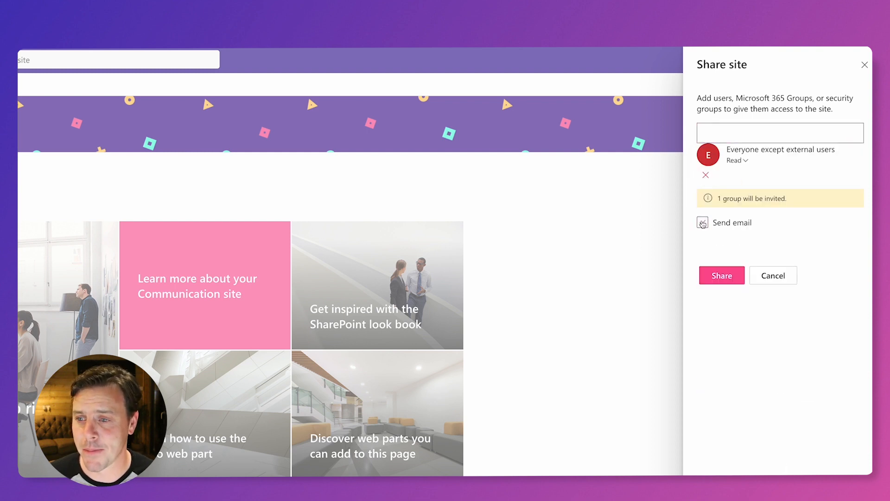
{"action": "left_click", "coordinate": [724, 280]}
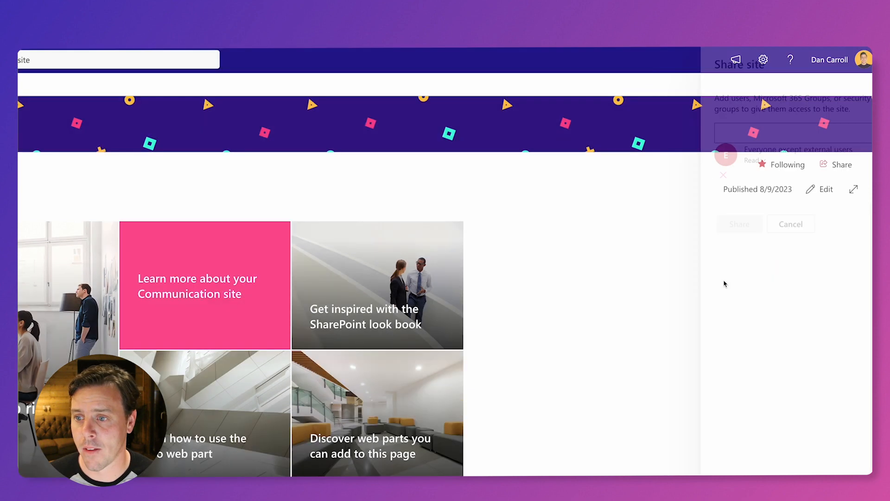
{"action": "left_click", "coordinate": [833, 167]}
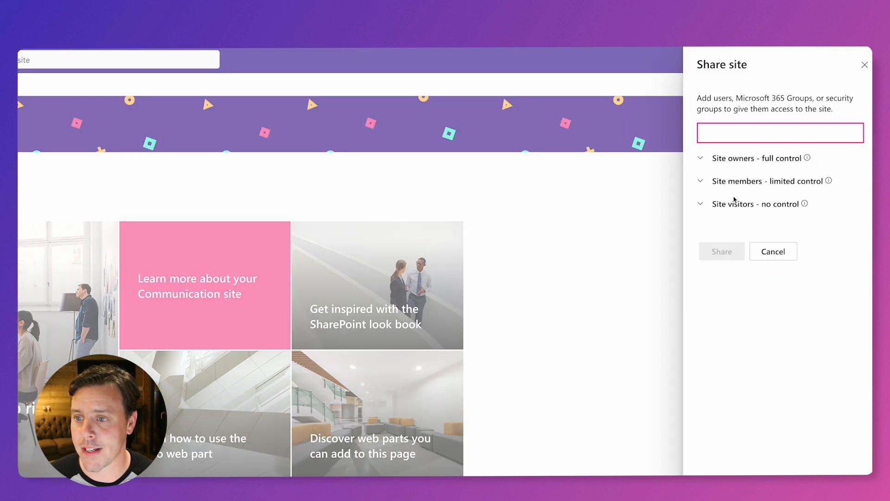
{"action": "left_click", "coordinate": [701, 205]}
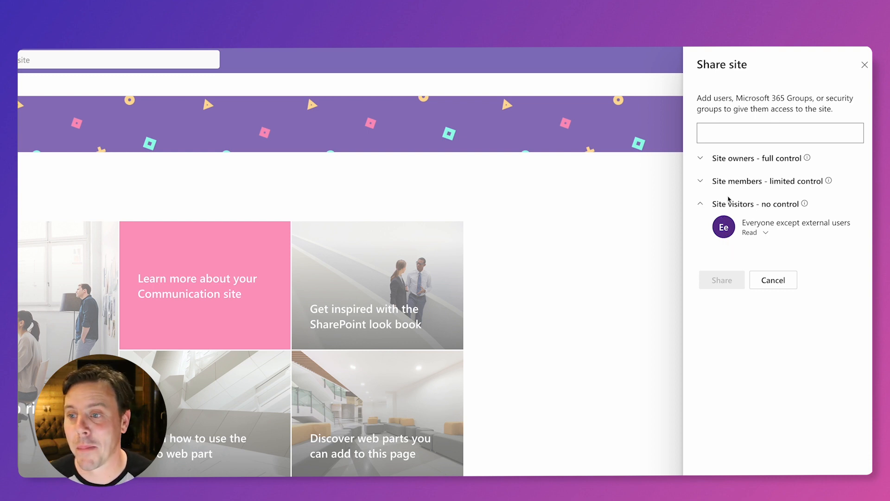
- Share the site with the Academy365 Members group at Edit permission without sending an email
{"action": "left_click", "coordinate": [730, 131]}
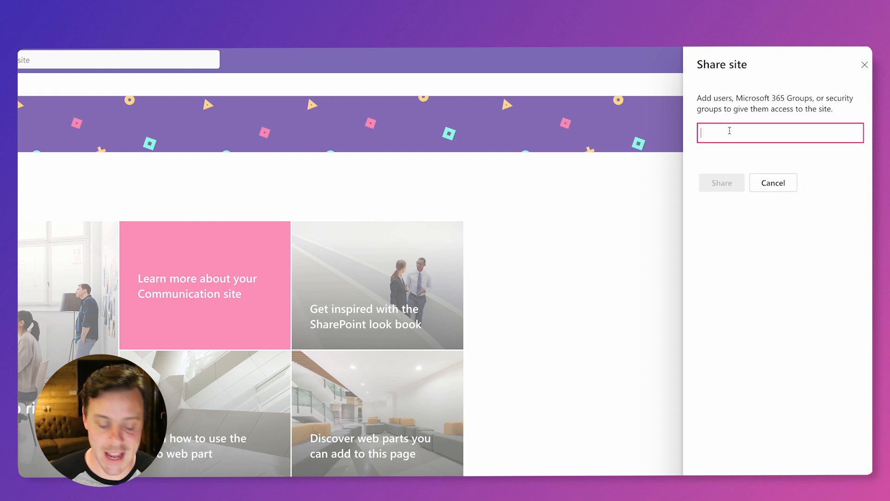
{"action": "type", "text": "acade"}
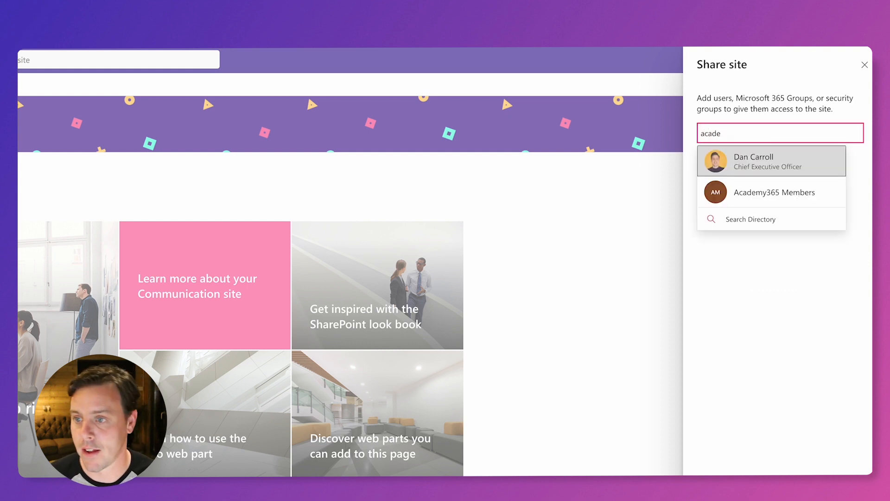
{"action": "left_click", "coordinate": [763, 197]}
{"action": "left_click", "coordinate": [746, 162]}
{"action": "left_click", "coordinate": [742, 196]}
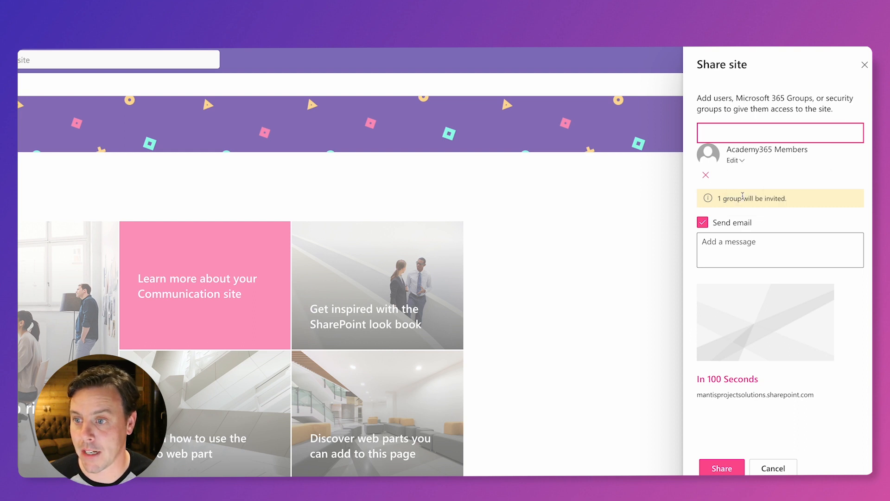
{"action": "left_click", "coordinate": [702, 222]}
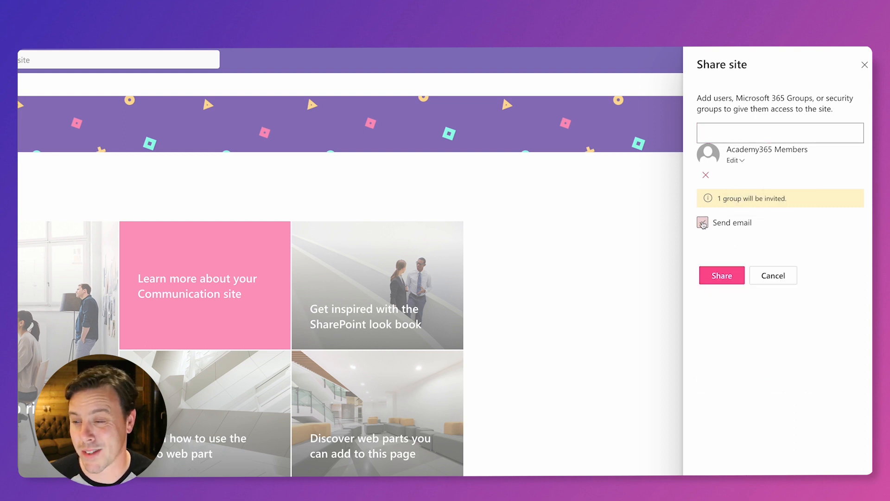
{"action": "left_click", "coordinate": [709, 277]}
- Review who belongs to the site's owners, members and visitors in the sharing options, and close them
{"action": "left_click", "coordinate": [838, 166]}
{"action": "left_click", "coordinate": [701, 160]}
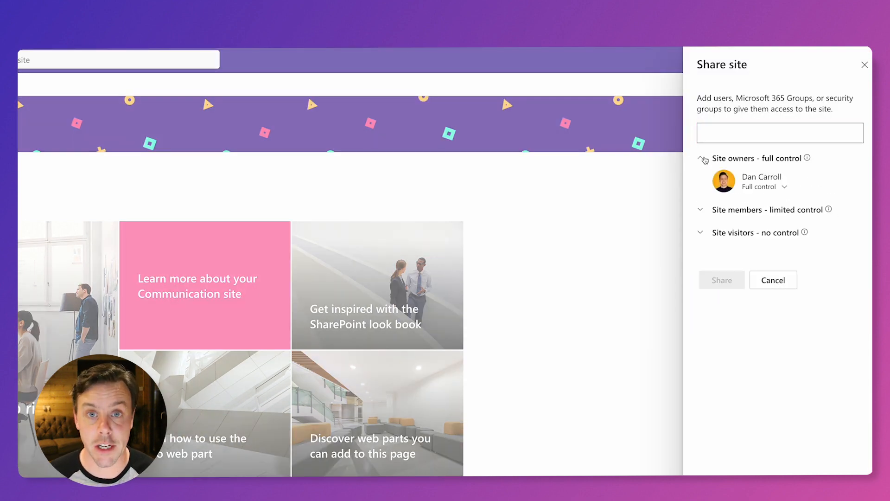
{"action": "left_click", "coordinate": [702, 212]}
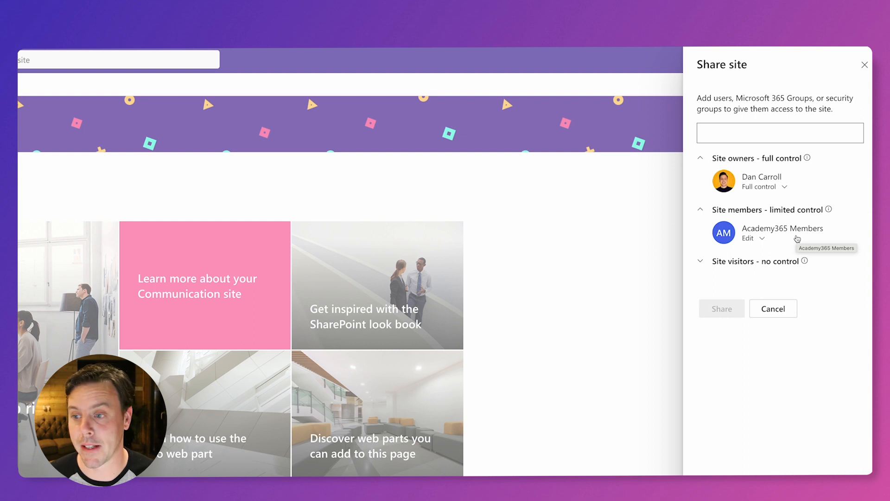
{"action": "left_click", "coordinate": [700, 265]}
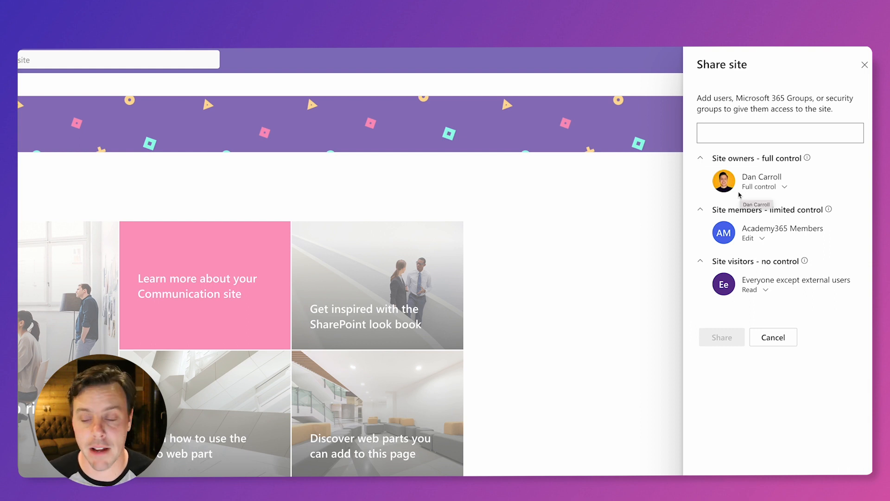
{"action": "left_click", "coordinate": [864, 66]}
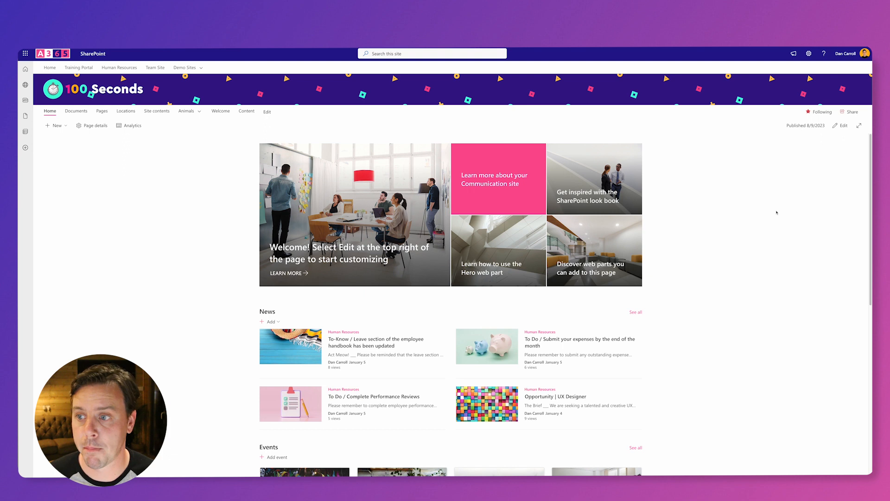
{"action": "left_click", "coordinate": [852, 112]}
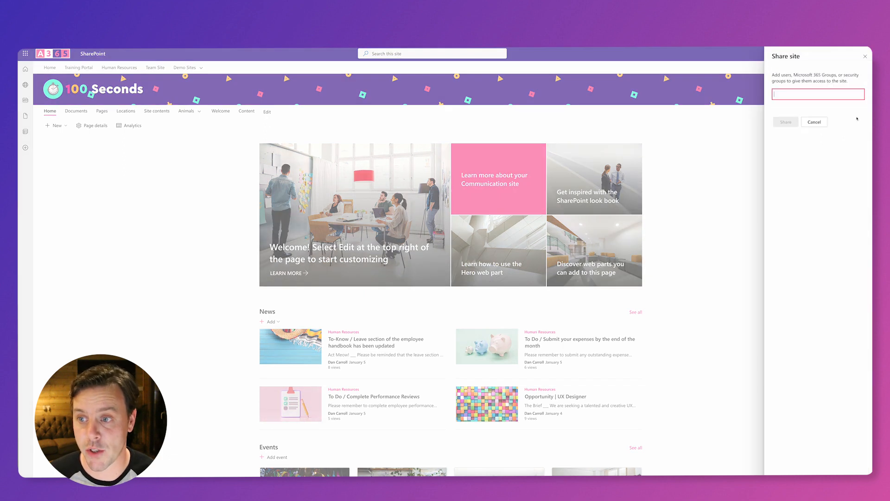
{"action": "left_click", "coordinate": [865, 56]}
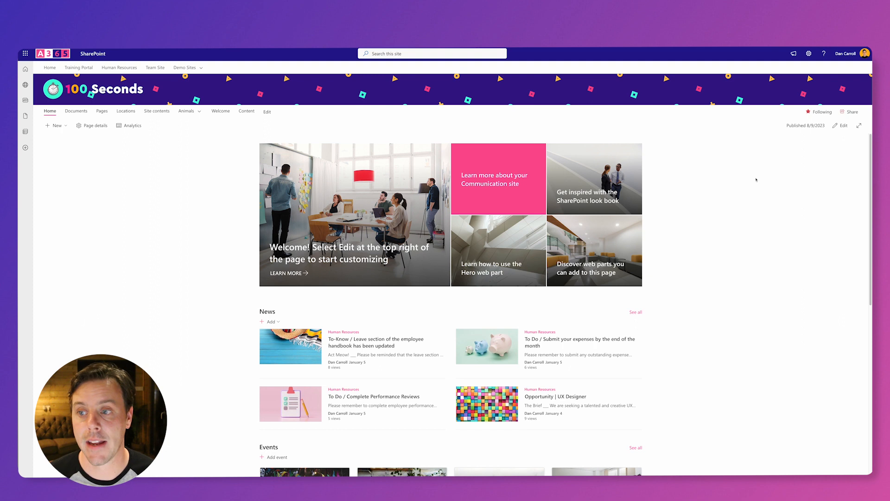
- Find the Documents library in the site contents and open its permissions through the full library settings
{"action": "left_click", "coordinate": [158, 111]}
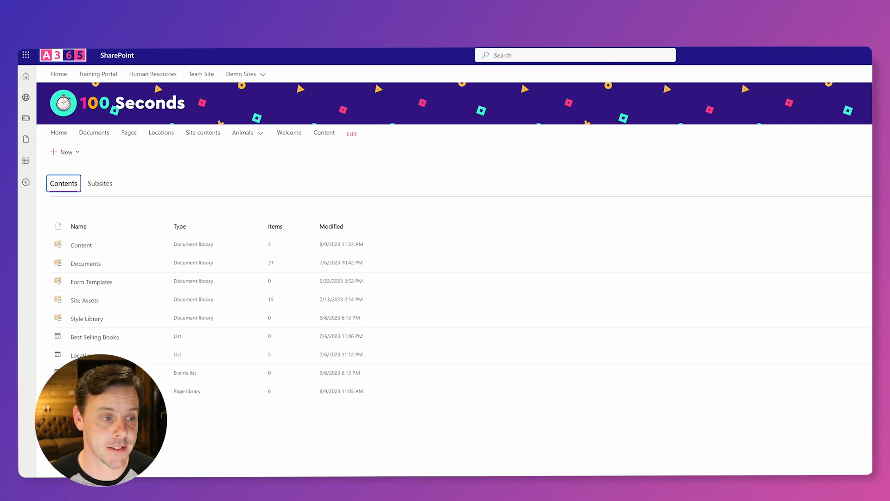
{"action": "left_click", "coordinate": [84, 263]}
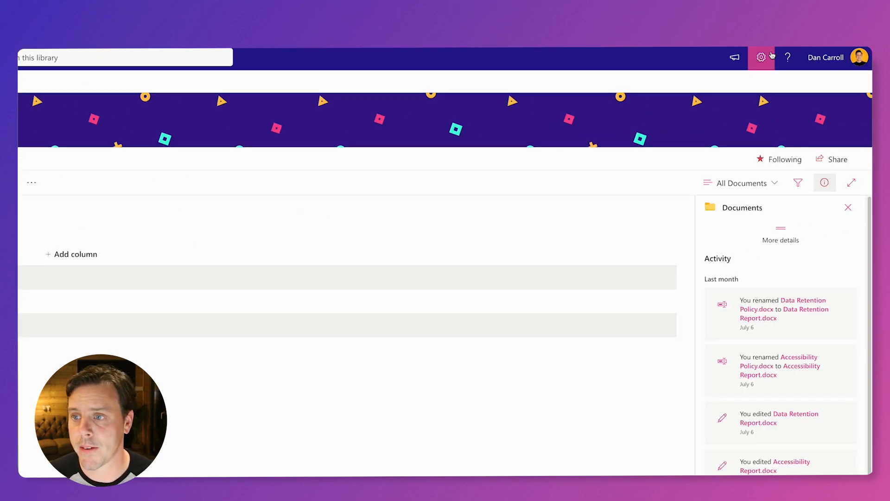
{"action": "left_click", "coordinate": [771, 56]}
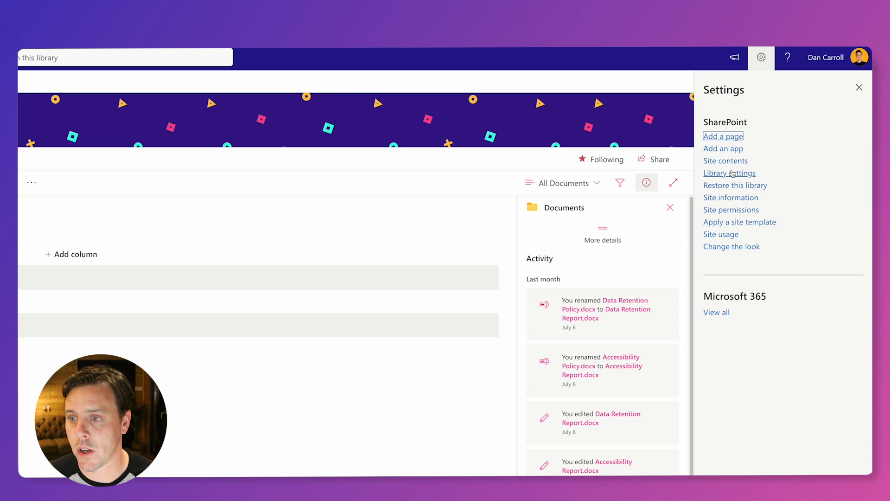
{"action": "left_click", "coordinate": [732, 173]}
{"action": "left_click", "coordinate": [738, 212]}
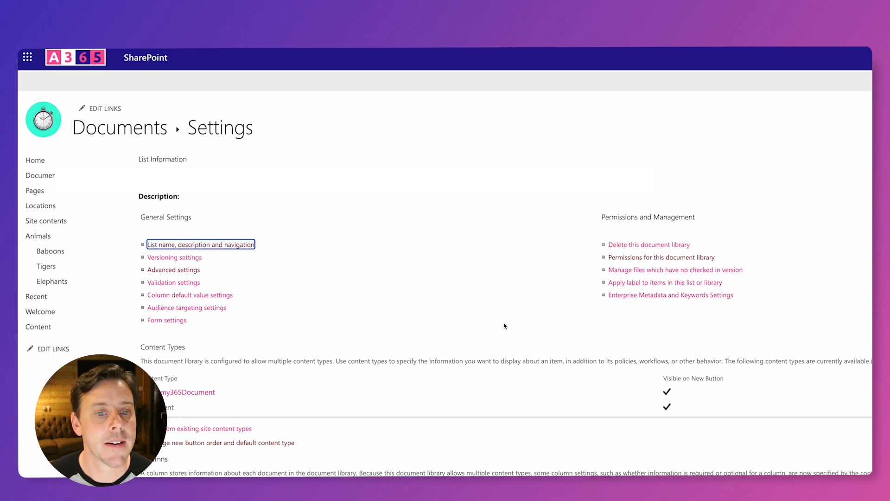
{"action": "left_click", "coordinate": [649, 259]}
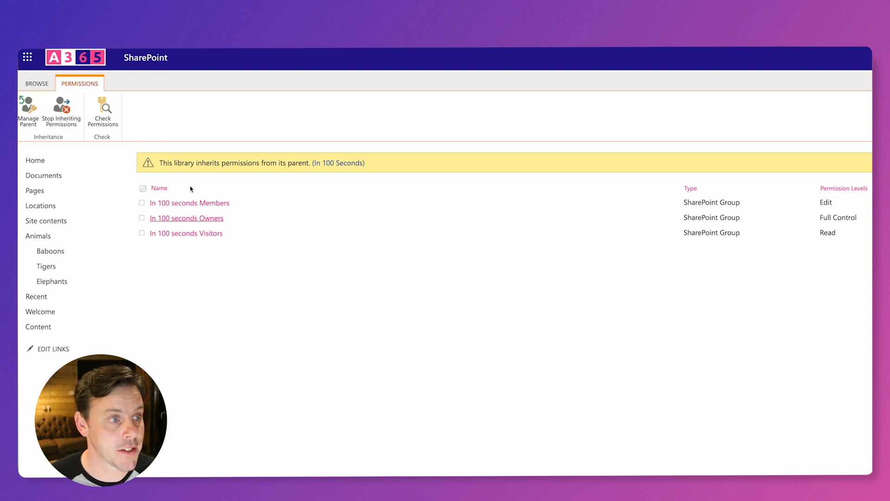
- Stop the Documents library inheriting permissions and remove the In 100 seconds Visitors group's access to it
{"action": "left_click", "coordinate": [61, 111]}
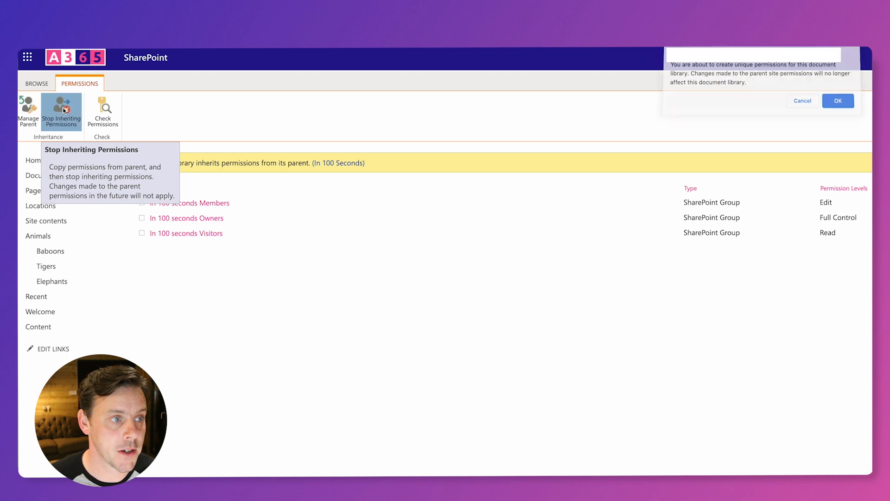
{"action": "left_click", "coordinate": [842, 105]}
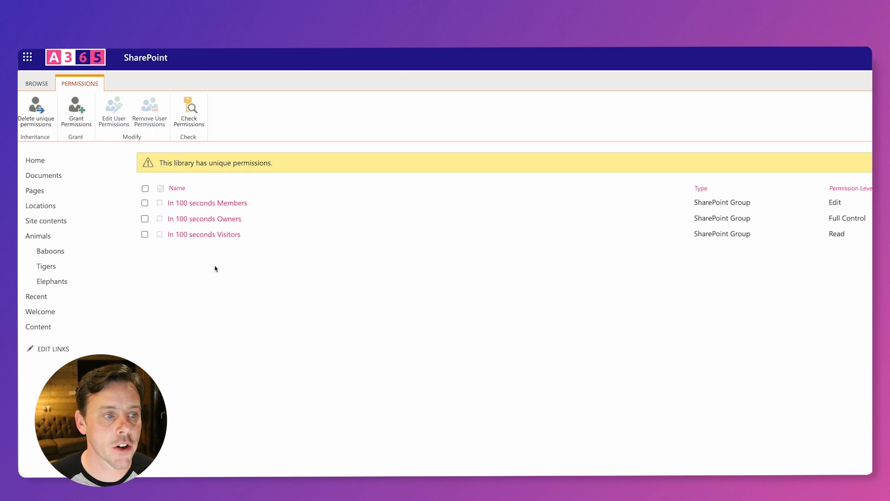
{"action": "left_click", "coordinate": [144, 235]}
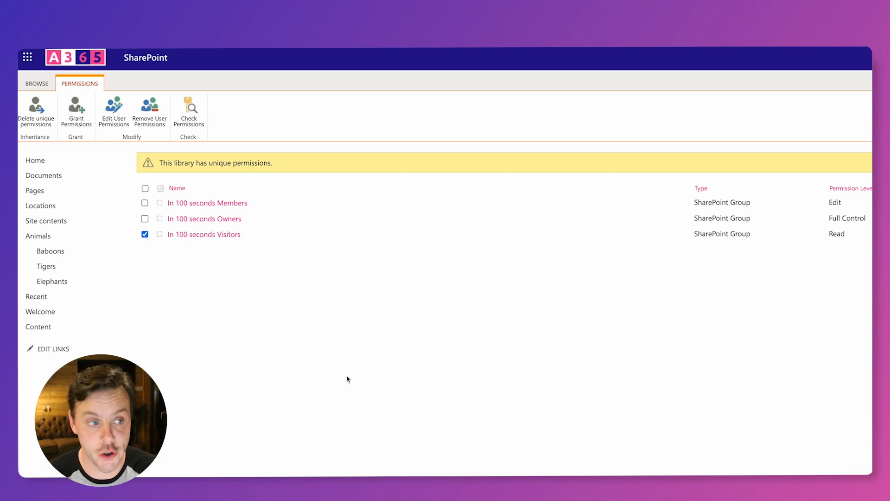
{"action": "left_click", "coordinate": [78, 121]}
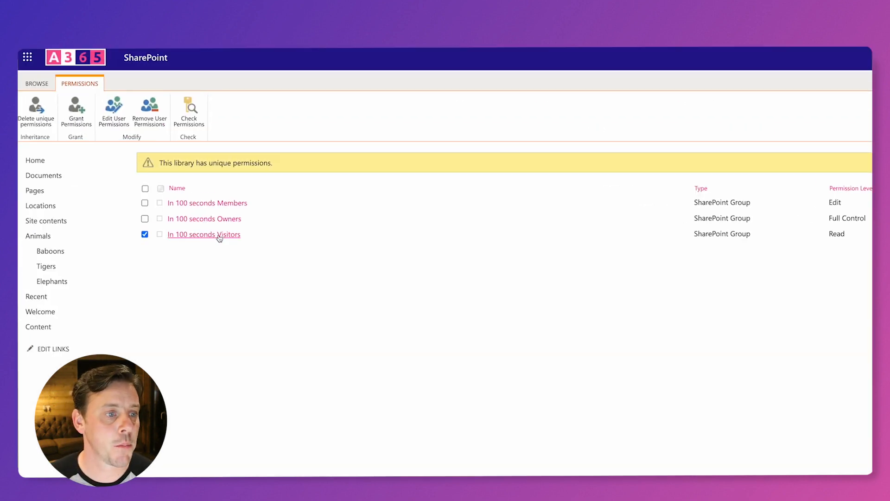
{"action": "left_click", "coordinate": [149, 112]}
{"action": "left_click", "coordinate": [839, 103]}
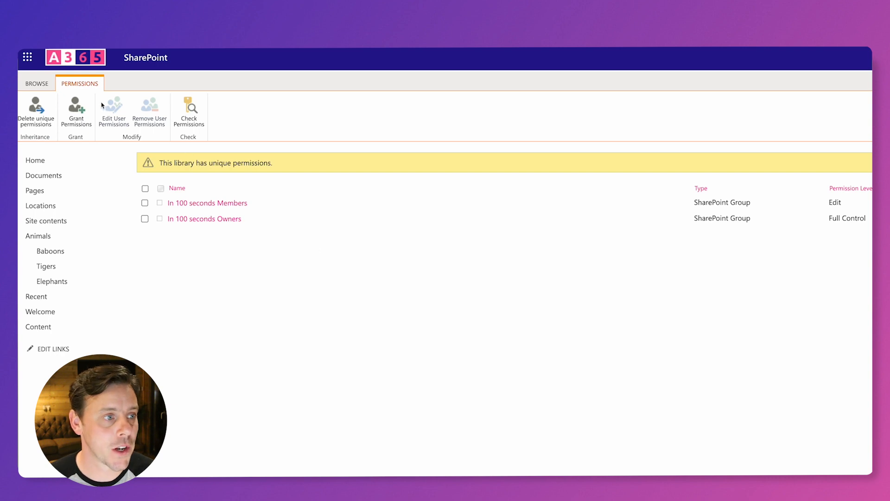
- Delete the Documents library's unique permissions so that it inherits from the parent site again
{"action": "left_click", "coordinate": [39, 114]}
{"action": "left_click", "coordinate": [837, 94]}
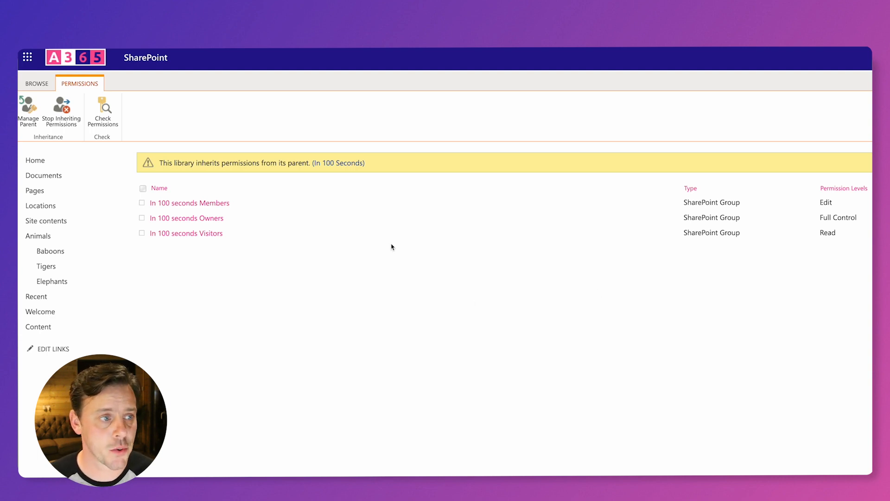
- Open the Locations list's permissions from the site contents and stop the list inheriting from the parent site
{"action": "left_click", "coordinate": [36, 221]}
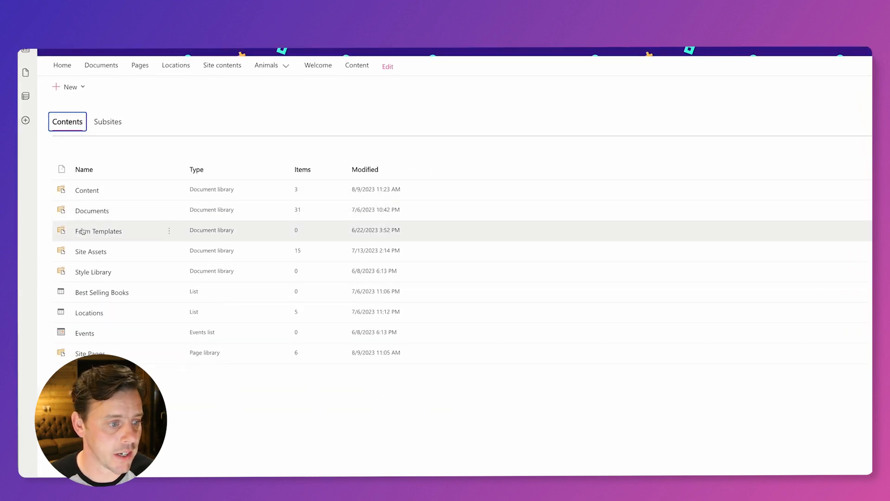
{"action": "left_click", "coordinate": [92, 314]}
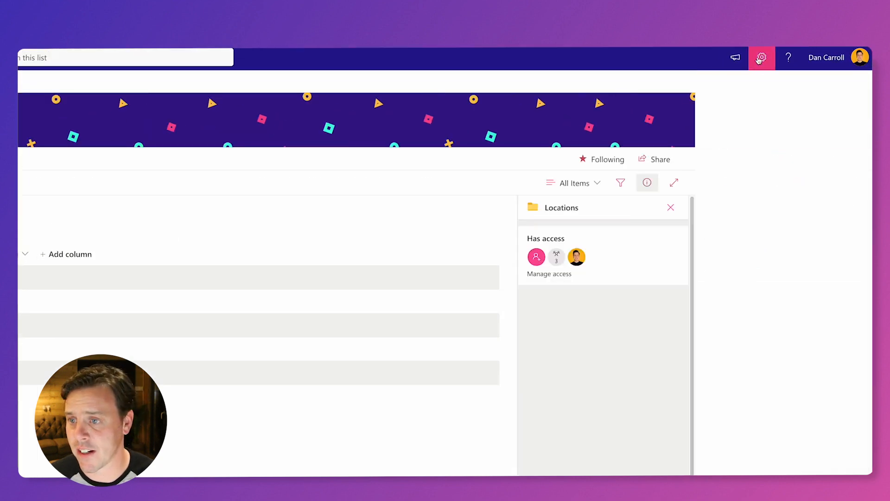
{"action": "left_click", "coordinate": [761, 58]}
{"action": "left_click", "coordinate": [721, 176]}
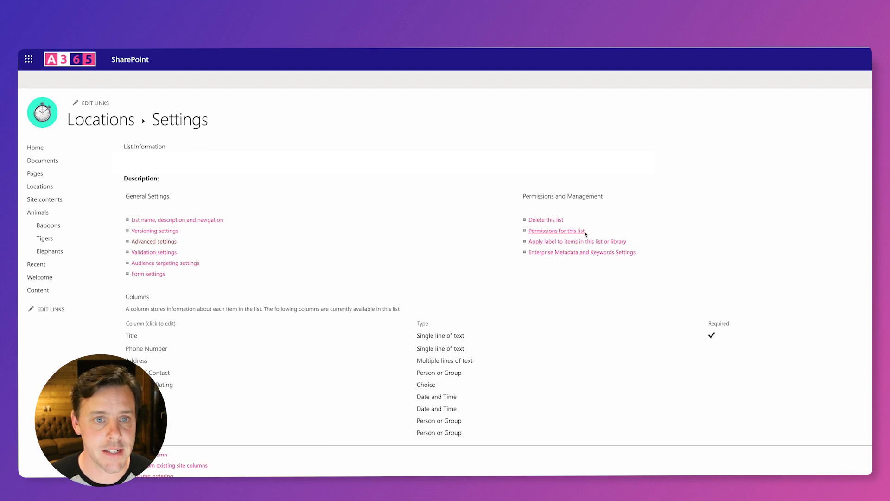
{"action": "left_click", "coordinate": [585, 234]}
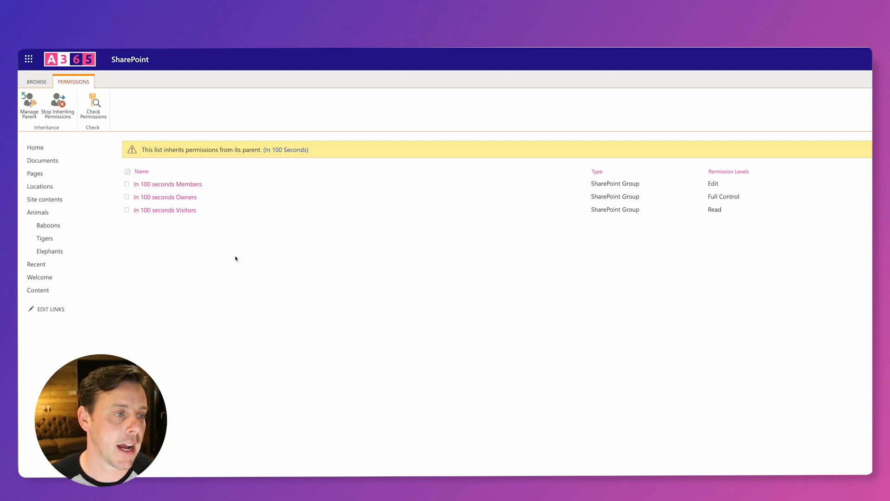
{"action": "left_click", "coordinate": [57, 106]}
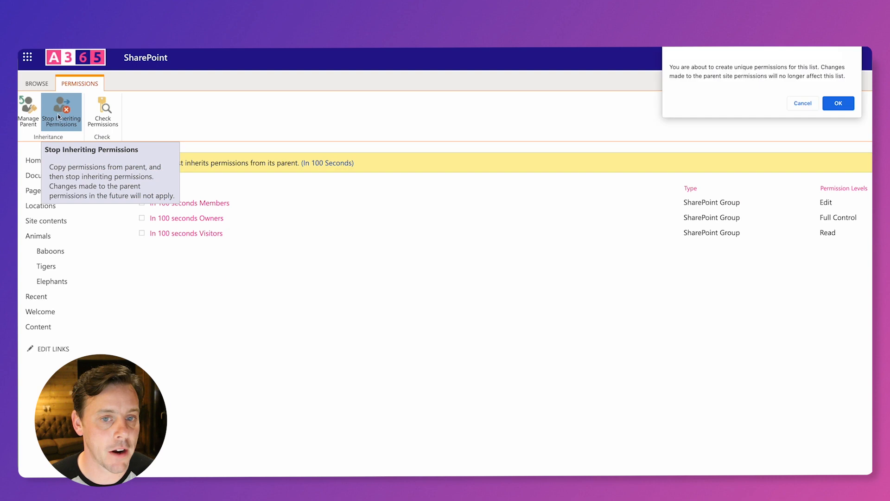
{"action": "left_click", "coordinate": [839, 102]}
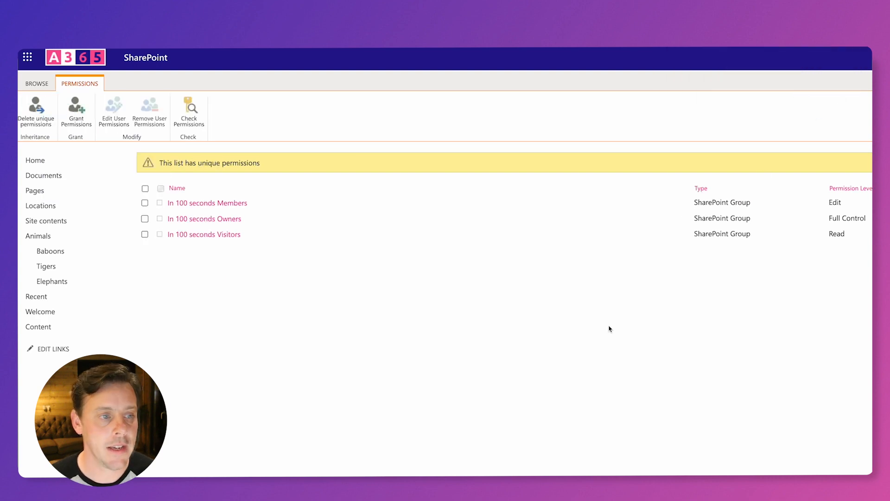
- Change the In 100 seconds Members group's permission on the Locations list to Contribute only
{"action": "left_click", "coordinate": [145, 204]}
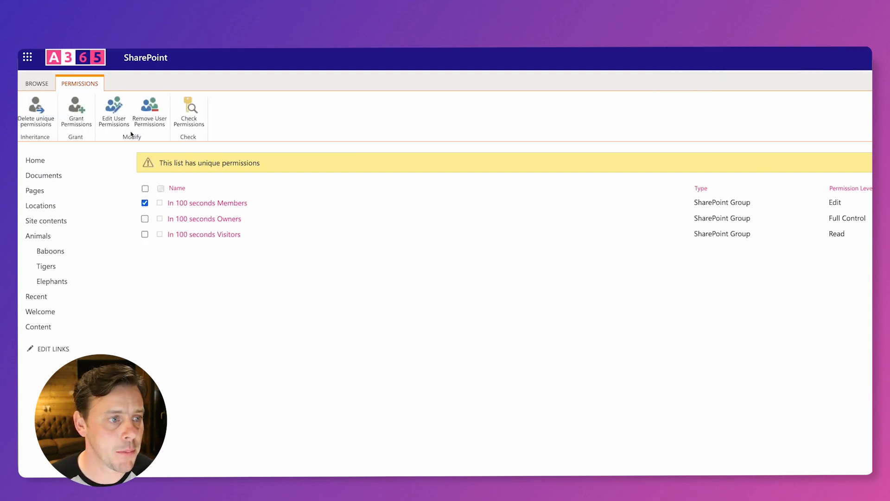
{"action": "left_click", "coordinate": [118, 117]}
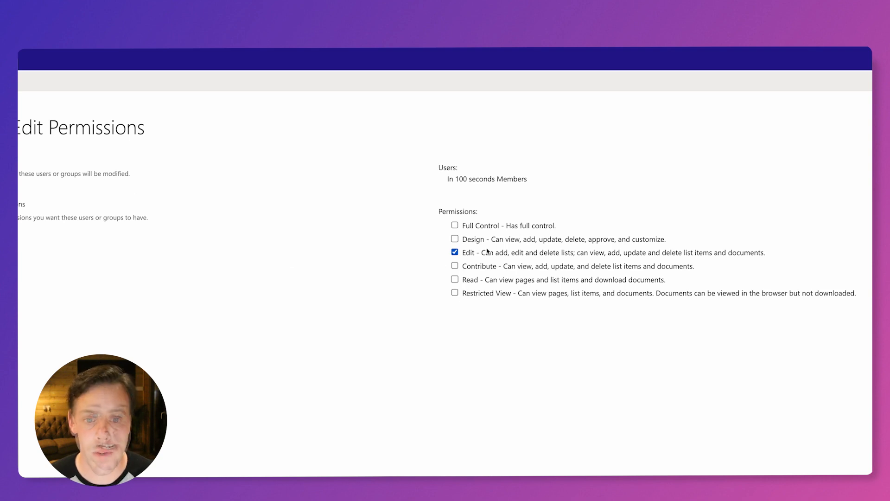
{"action": "left_click", "coordinate": [454, 266]}
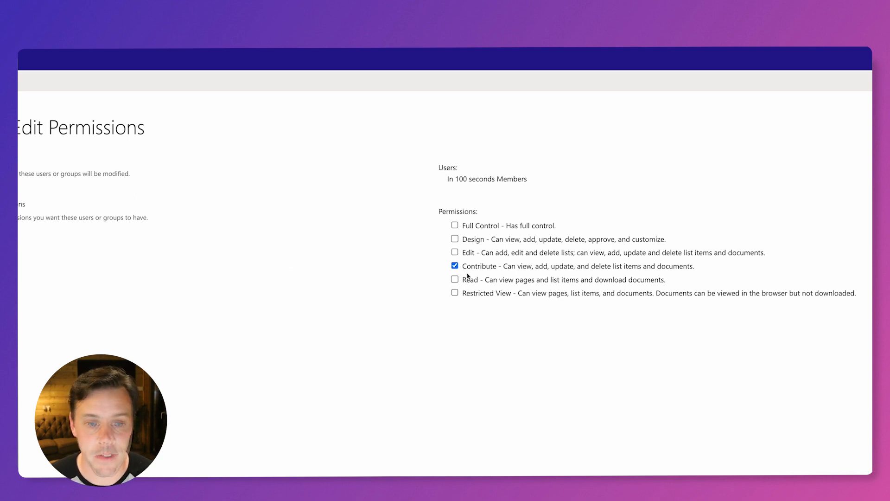
{"action": "left_click", "coordinate": [454, 252]}
{"action": "left_click", "coordinate": [455, 252]}
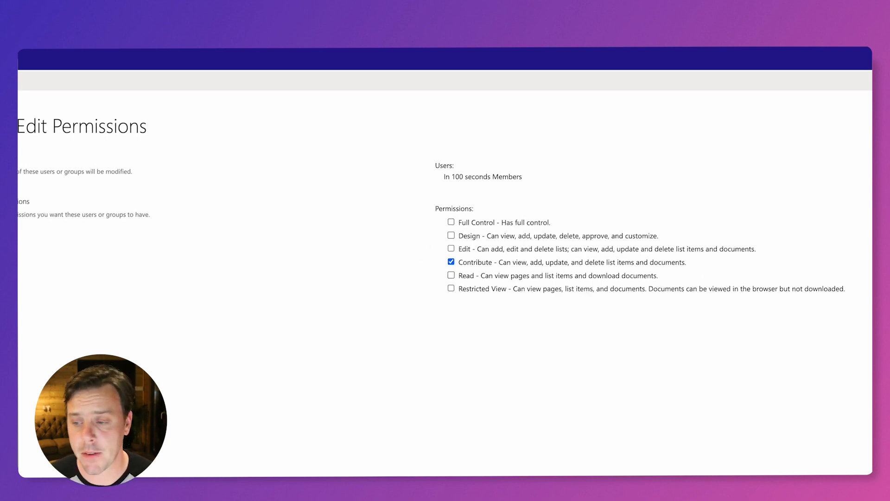
{"action": "left_click", "coordinate": [830, 216]}
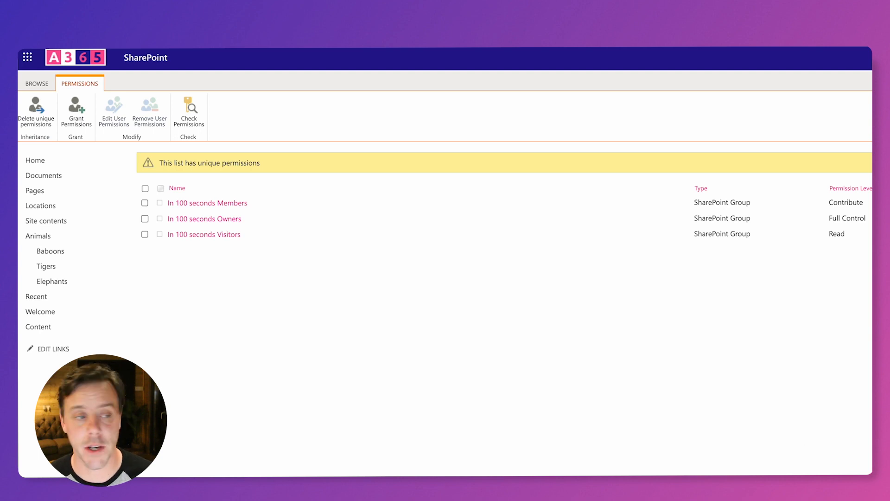
- Return to the site's home page and open the permission levels through the advanced site permissions settings
{"action": "left_click", "coordinate": [42, 161]}
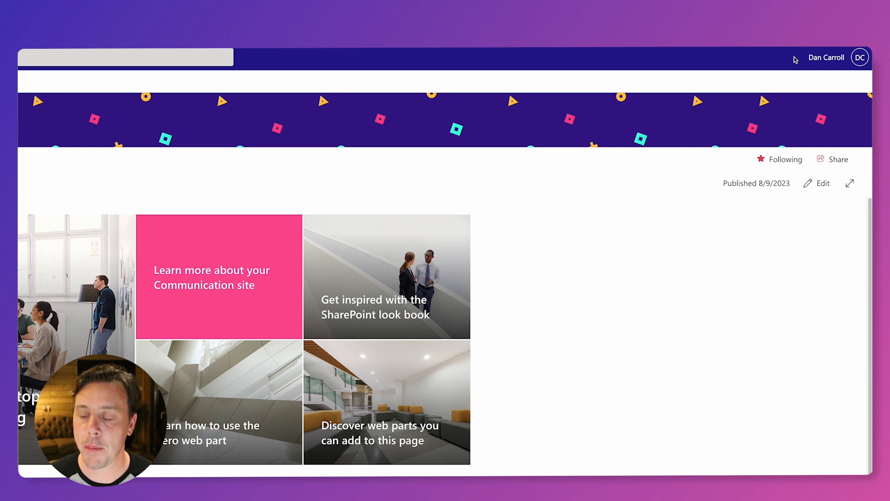
{"action": "left_click", "coordinate": [762, 59]}
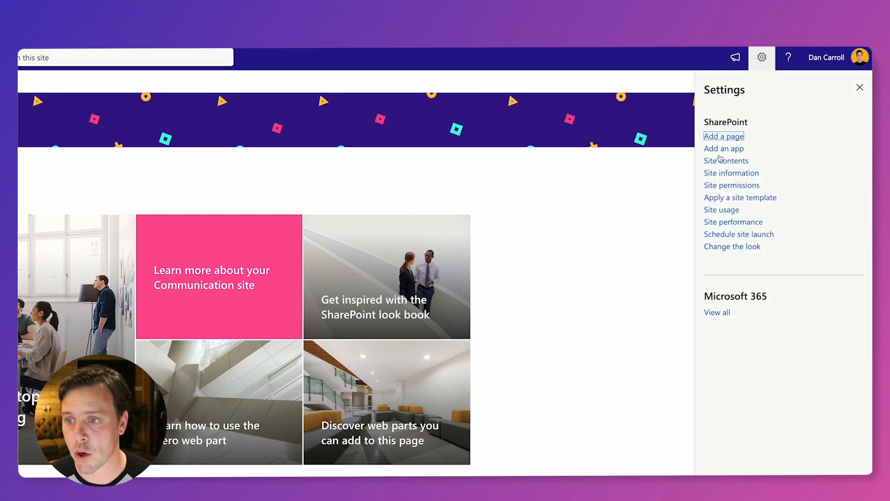
{"action": "left_click", "coordinate": [721, 187]}
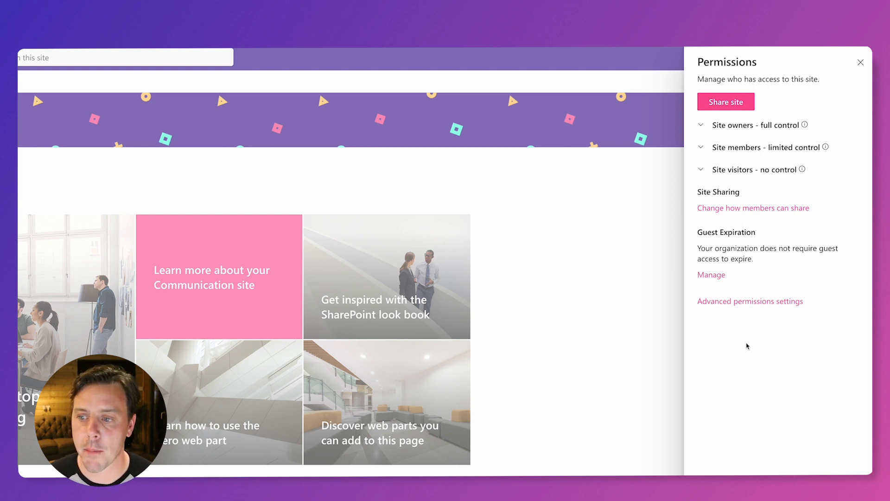
{"action": "left_click", "coordinate": [752, 301]}
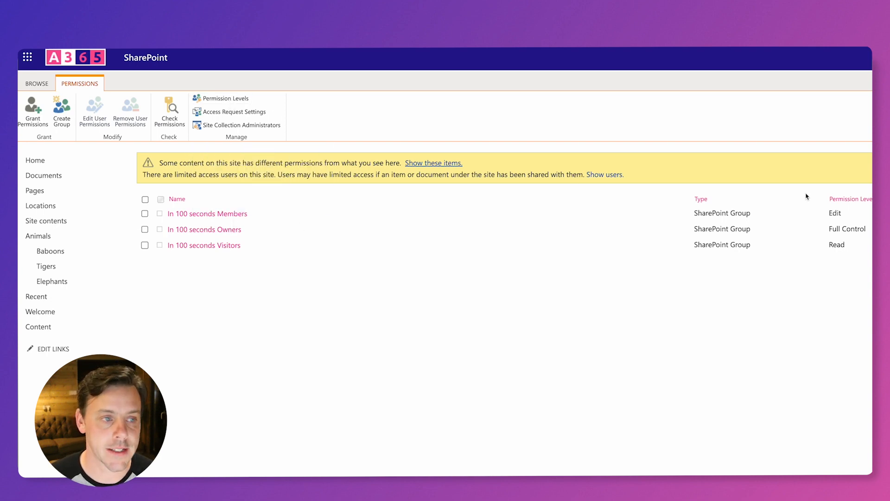
{"action": "left_click", "coordinate": [236, 100]}
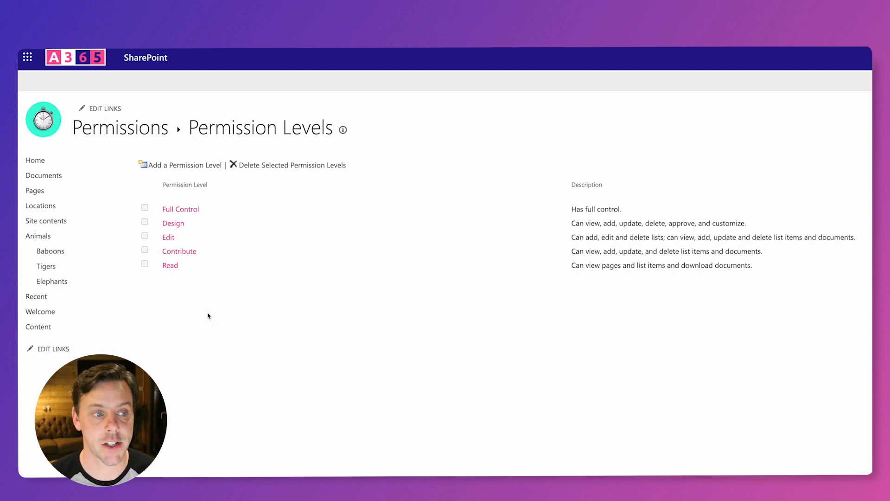
- Review the Edit permission level, clear its Delete Items permission, and return to the list of permission levels
{"action": "left_click", "coordinate": [168, 237]}
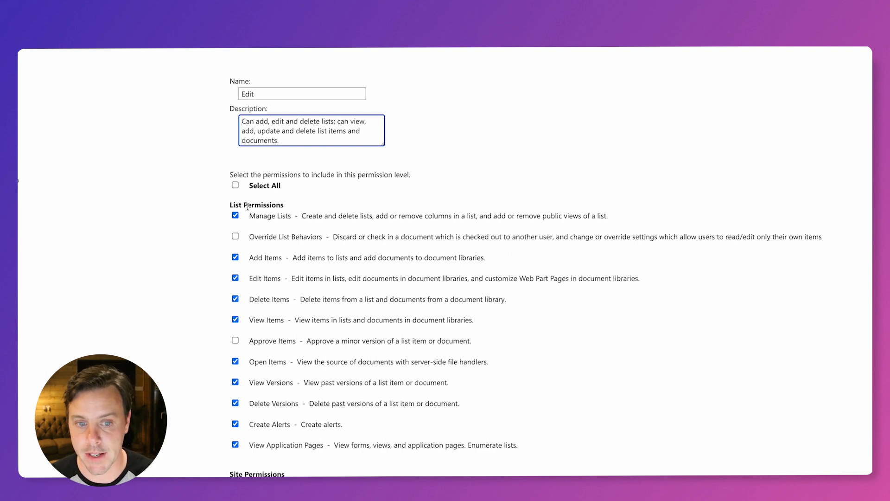
{"action": "scroll", "coordinate": [256, 209], "scroll_direction": "down", "scroll_amount": 1}
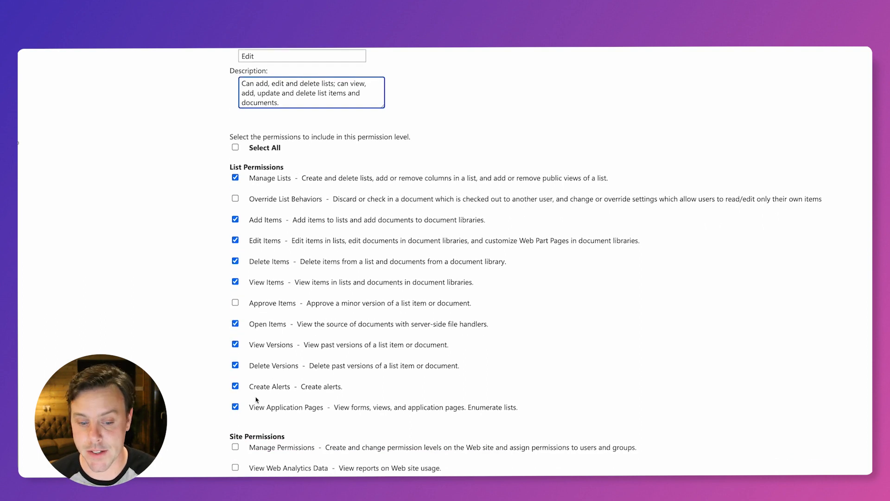
{"action": "scroll", "coordinate": [258, 401], "scroll_direction": "down", "scroll_amount": 5}
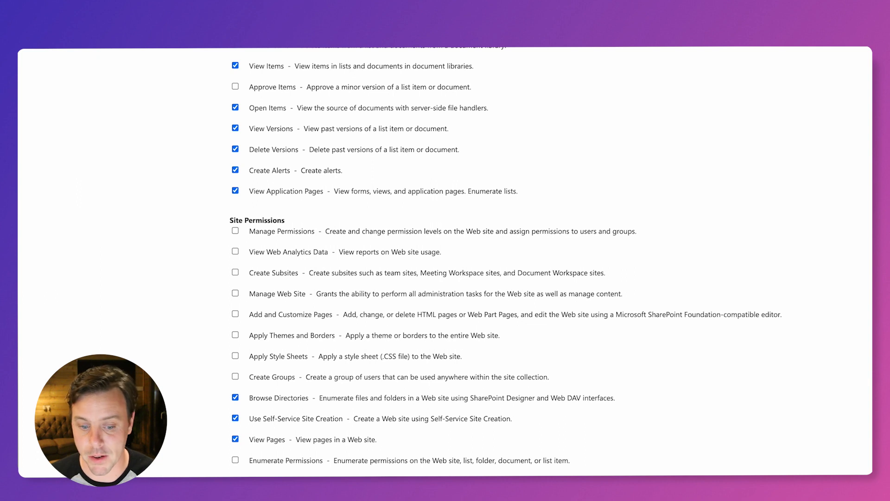
{"action": "scroll", "coordinate": [506, 262], "scroll_direction": "up", "scroll_amount": 1}
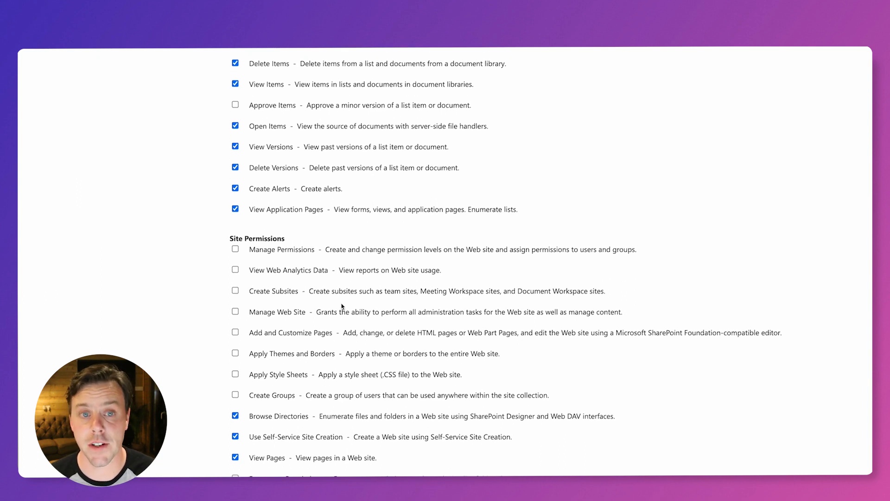
{"action": "scroll", "coordinate": [320, 349], "scroll_direction": "up", "scroll_amount": 3}
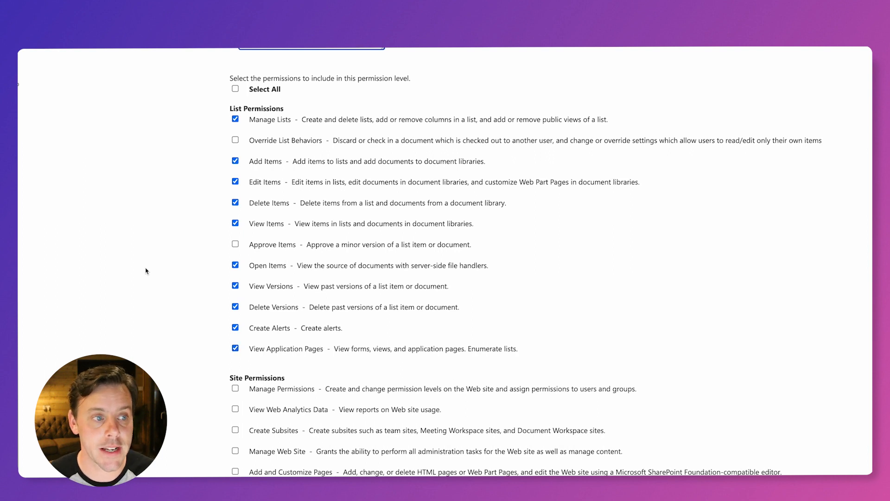
{"action": "scroll", "coordinate": [126, 258], "scroll_direction": "up", "scroll_amount": 2}
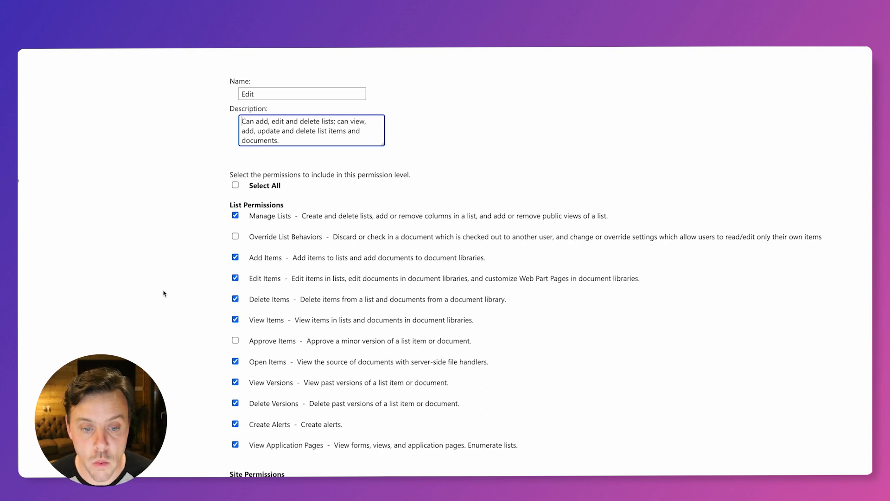
{"action": "left_click", "coordinate": [235, 299]}
{"action": "scroll", "coordinate": [137, 341], "scroll_direction": "down", "scroll_amount": 10}
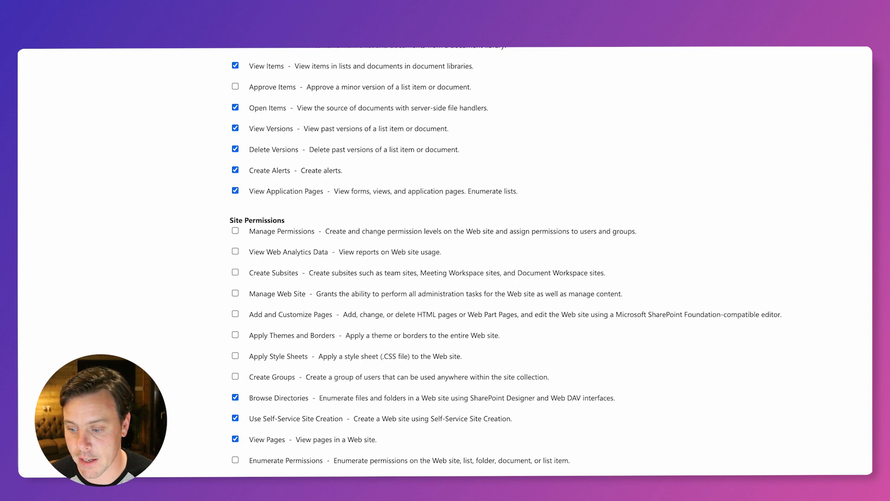
{"action": "left_click", "coordinate": [805, 440]}
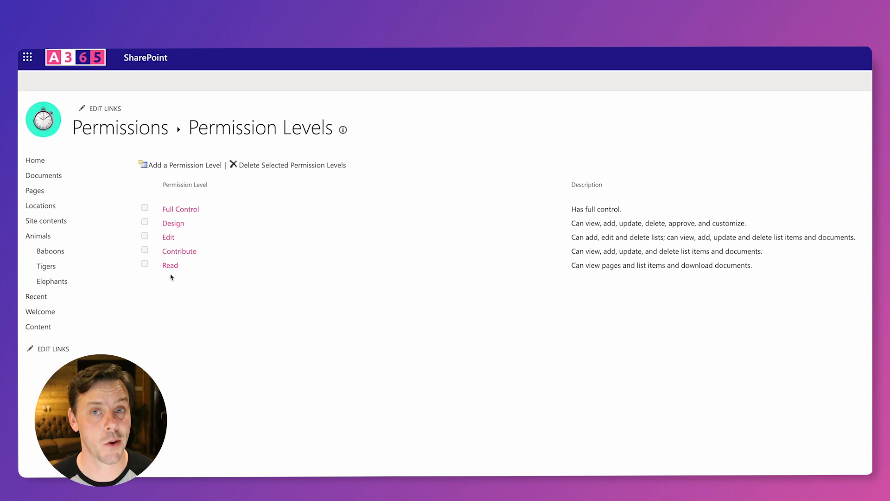
- Copy the Edit permission level into a new permission level named Dans Edit, keeping its selected permissions
{"action": "left_click", "coordinate": [170, 239]}
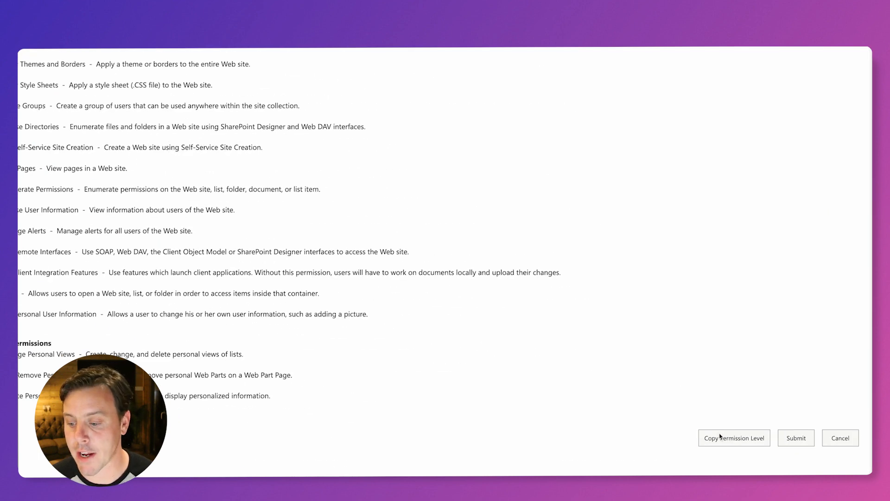
{"action": "left_click", "coordinate": [729, 443]}
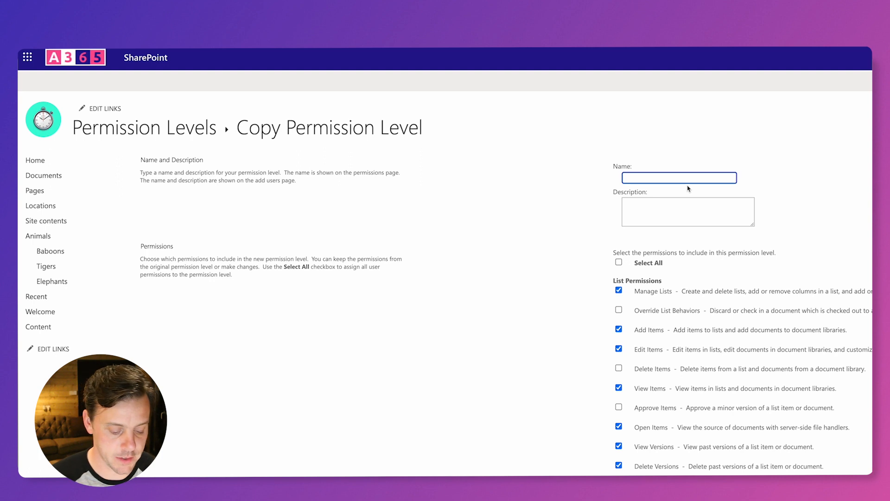
{"action": "type", "text": "Dans Edit"}
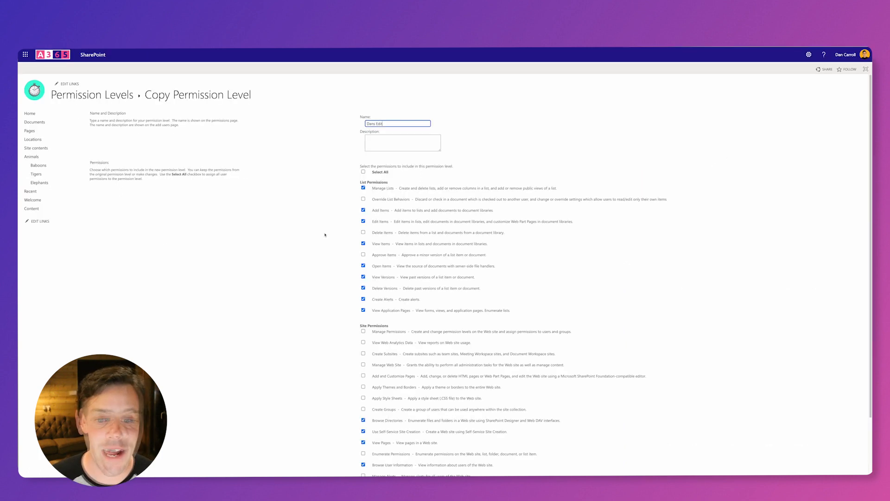
{"action": "scroll", "coordinate": [397, 231], "scroll_direction": "down", "scroll_amount": 1}
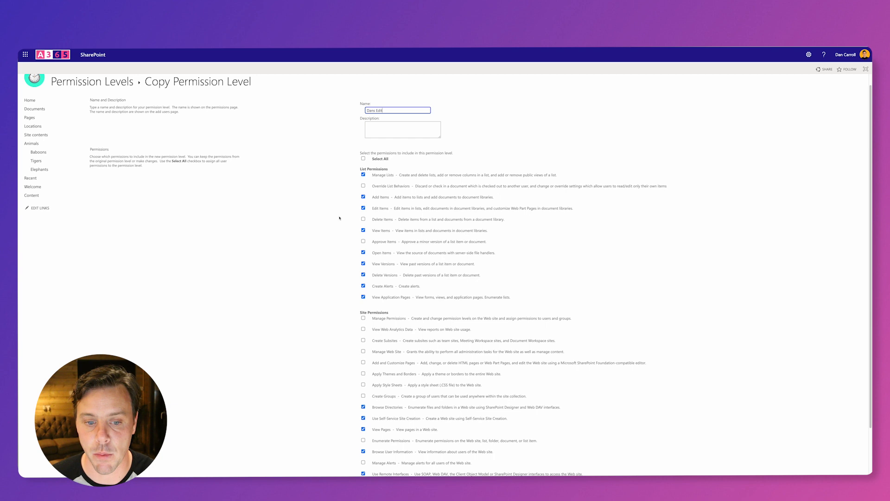
{"action": "scroll", "coordinate": [340, 218], "scroll_direction": "down", "scroll_amount": 3}
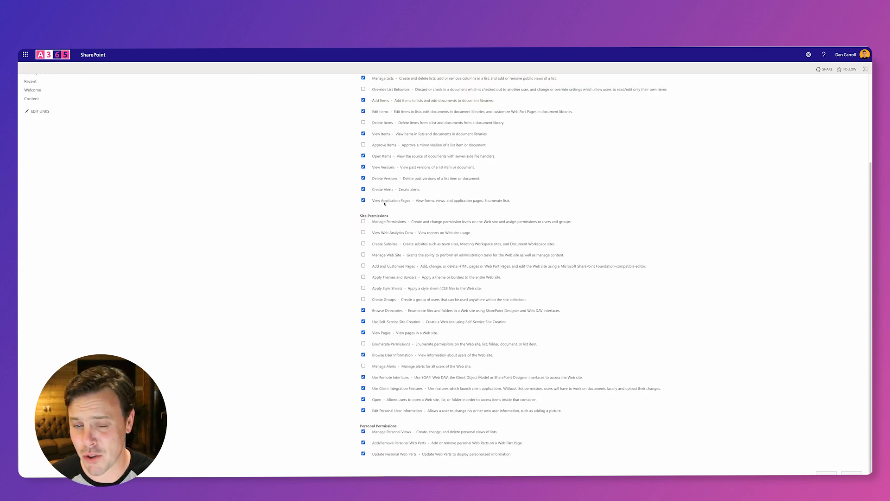
{"action": "left_click", "coordinate": [825, 473]}
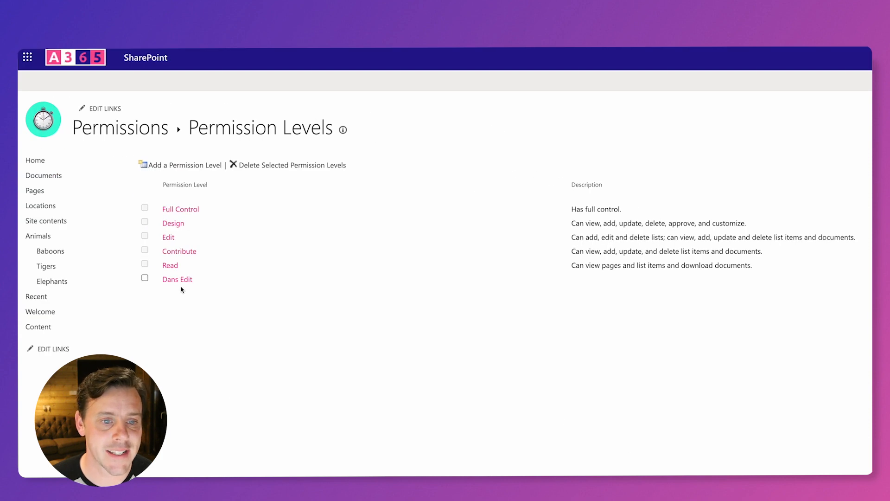
- Return to the site permissions and change the In 100 seconds Visitors group's permission to Dans Edit only
{"action": "left_click", "coordinate": [123, 130]}
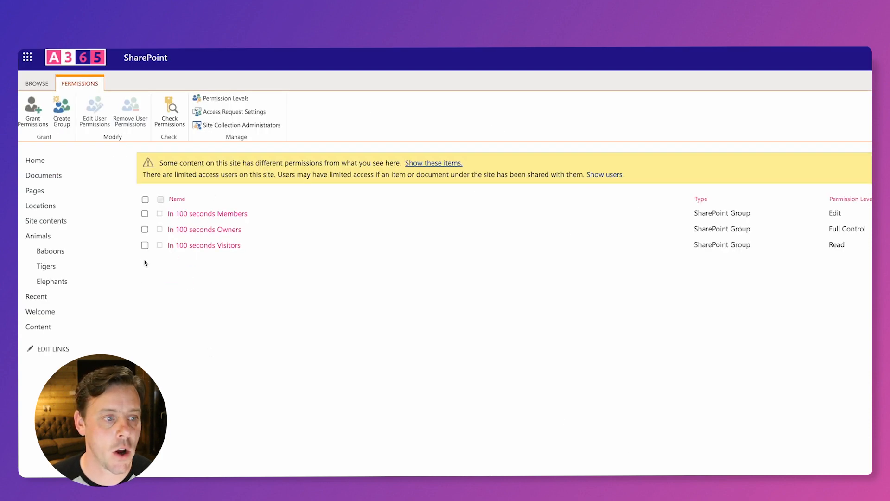
{"action": "left_click", "coordinate": [145, 245]}
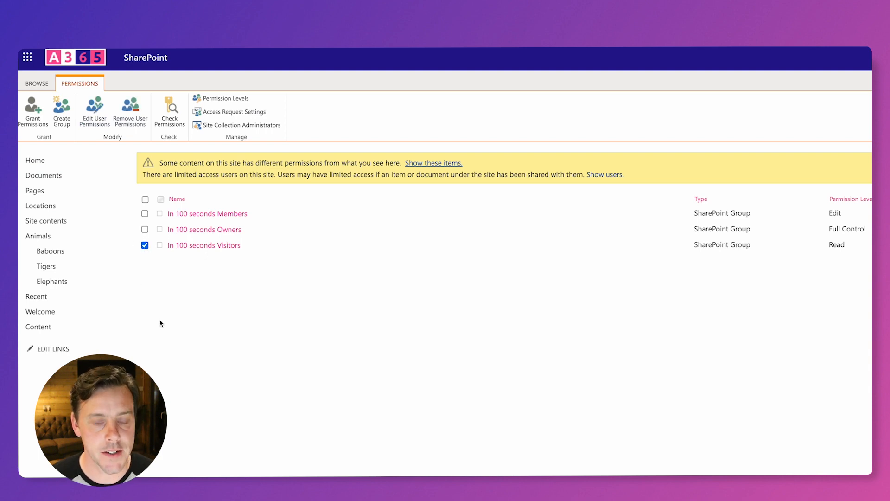
{"action": "left_click", "coordinate": [93, 120]}
{"action": "left_click", "coordinate": [631, 307]}
{"action": "left_click", "coordinate": [631, 280]}
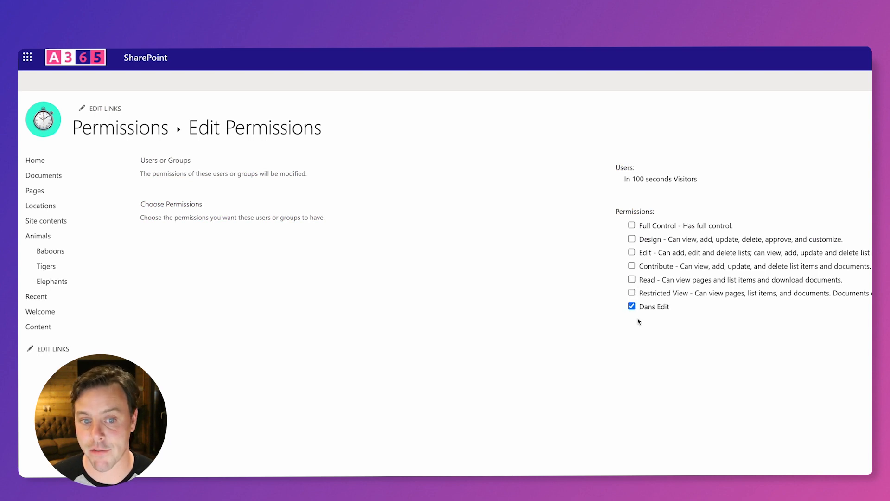
{"action": "left_click", "coordinate": [811, 351]}
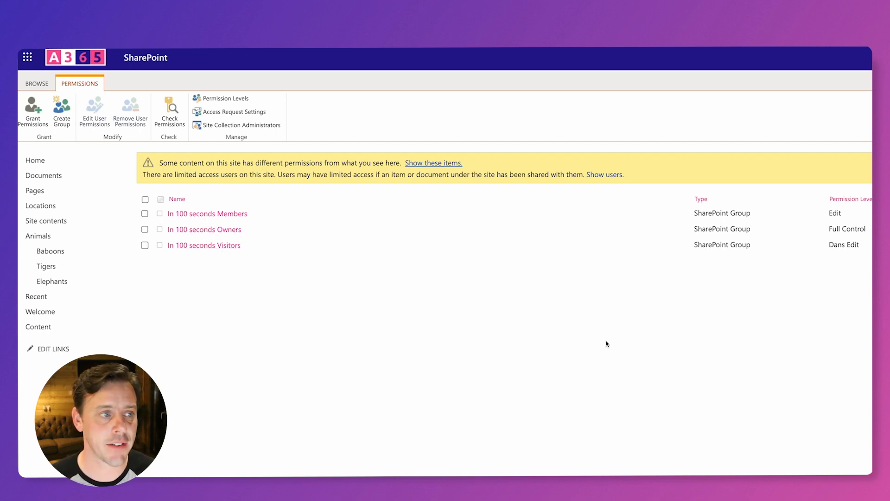
- From the home page's site sharing, open the advanced permissions settings, view the invitation form for granting permissions, and dismiss it
{"action": "left_click", "coordinate": [28, 160]}
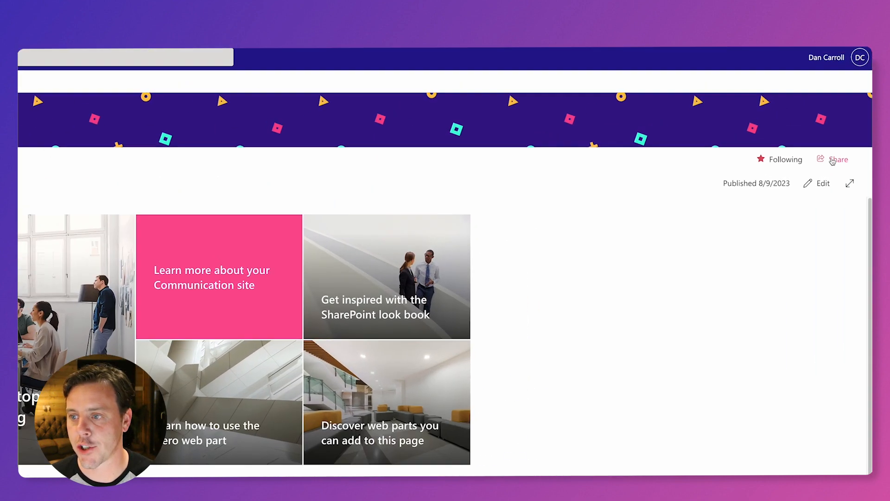
{"action": "left_click", "coordinate": [832, 160]}
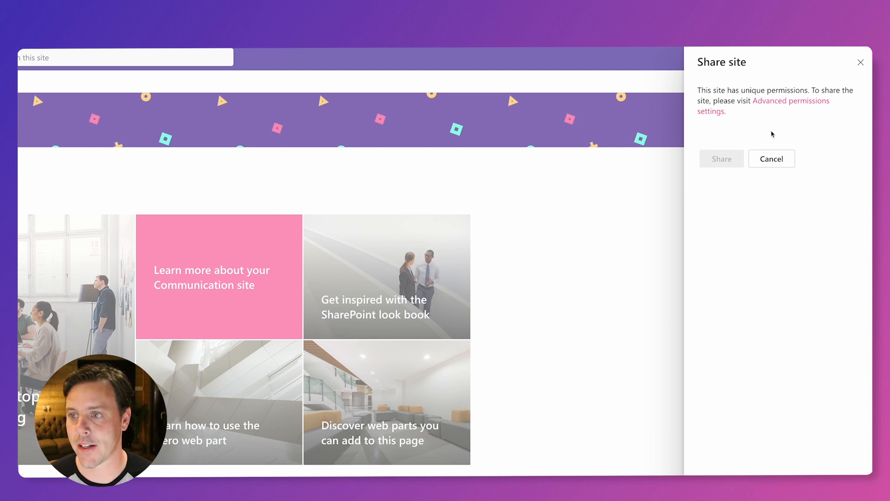
{"action": "left_click", "coordinate": [779, 107]}
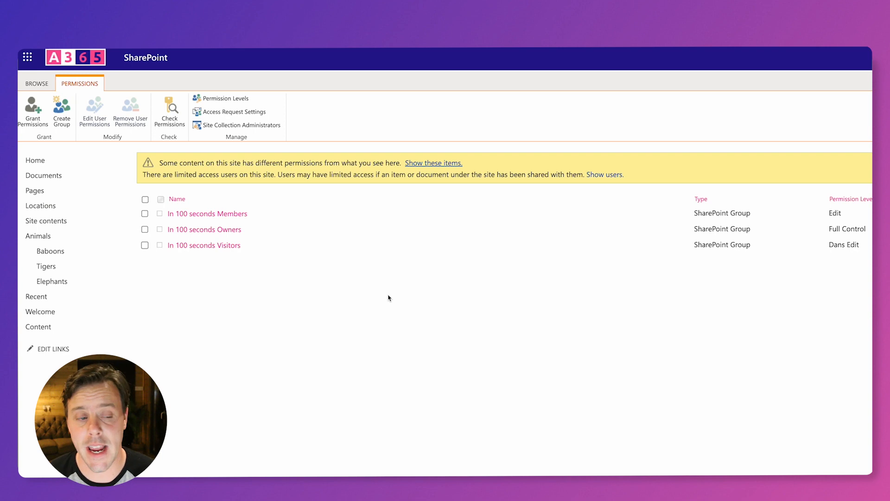
{"action": "left_click", "coordinate": [144, 213]}
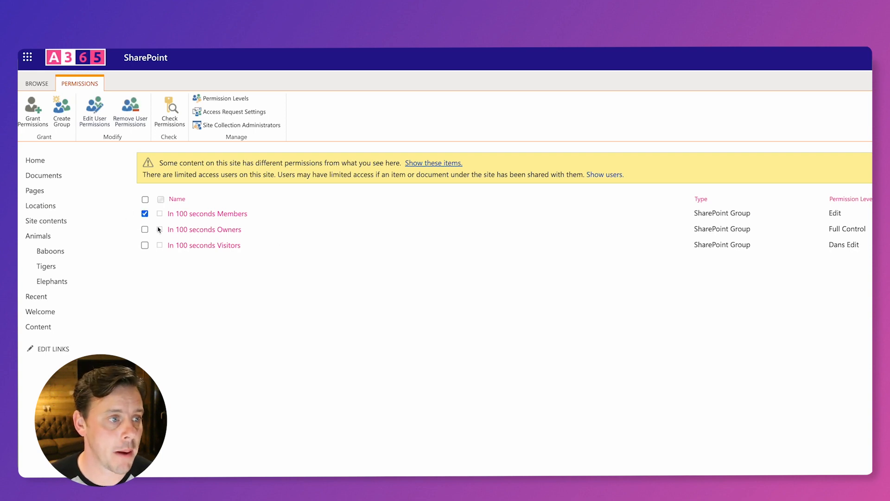
{"action": "left_click", "coordinate": [36, 114]}
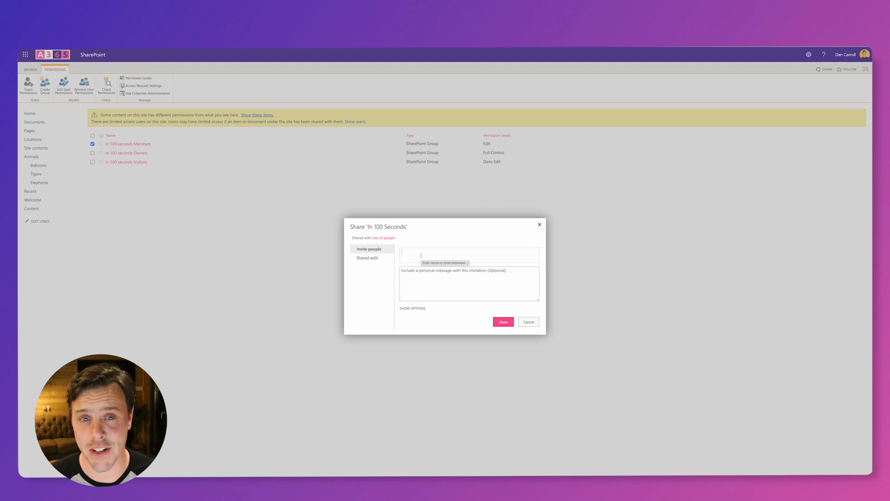
{"action": "left_click", "coordinate": [540, 225]}
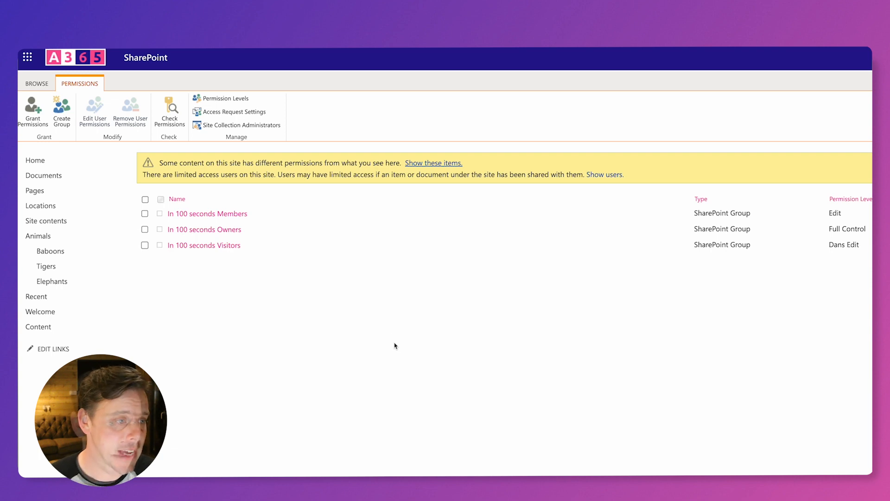
- Open the Documents library and bring up access management for the Policies folder from its details
{"action": "left_click", "coordinate": [41, 179]}
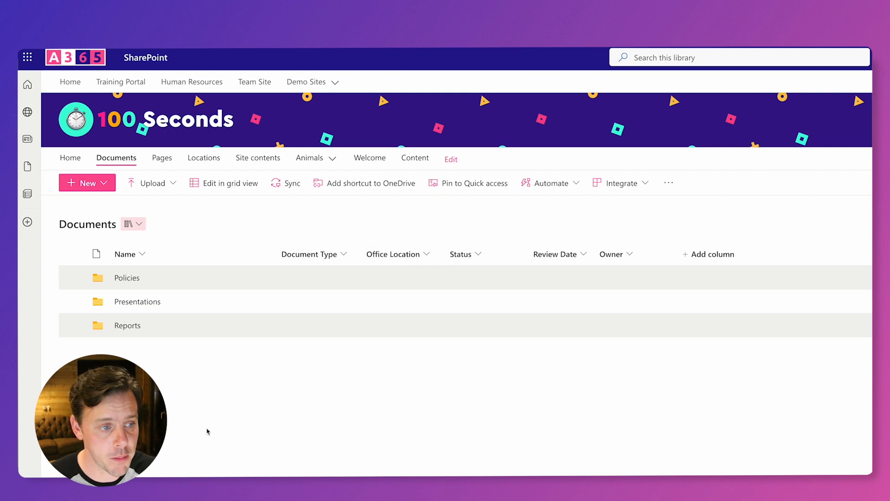
{"action": "left_click", "coordinate": [72, 277]}
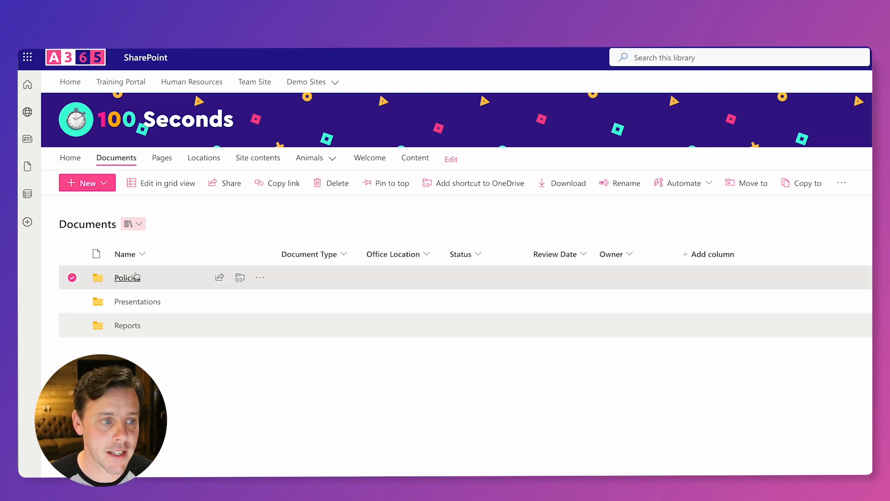
{"action": "left_click", "coordinate": [825, 183]}
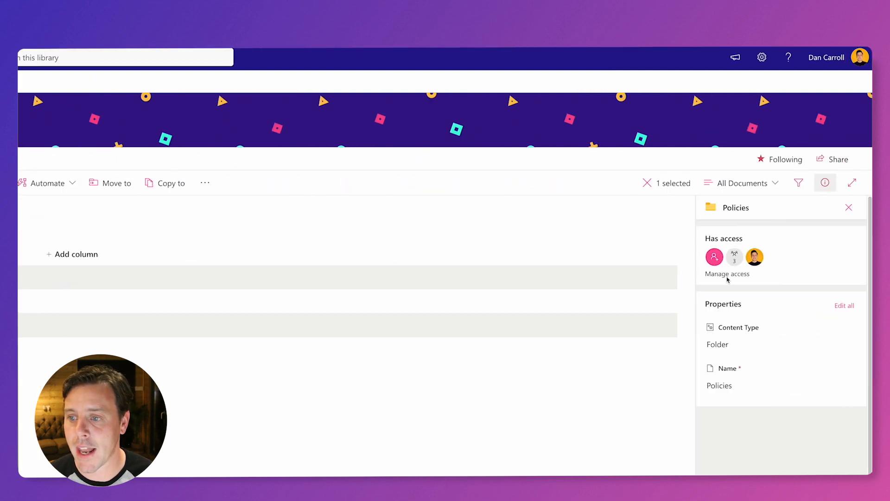
{"action": "left_click", "coordinate": [849, 208]}
{"action": "left_click", "coordinate": [829, 185]}
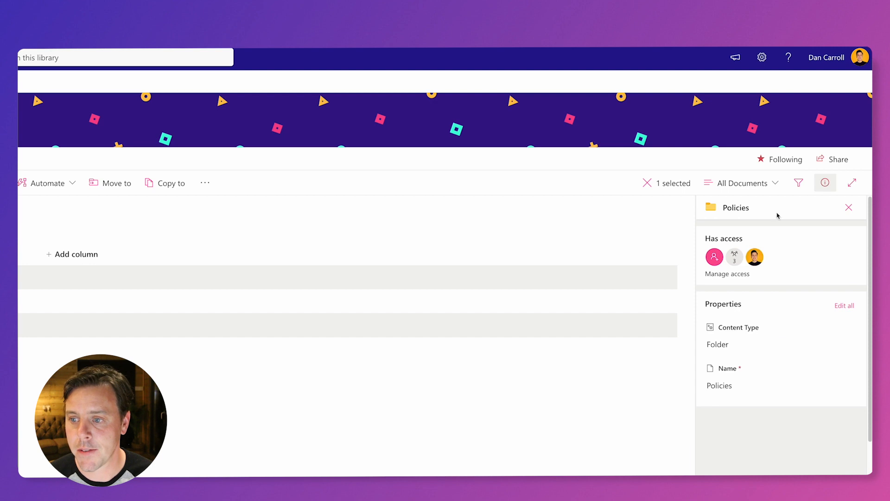
{"action": "left_click", "coordinate": [736, 275]}
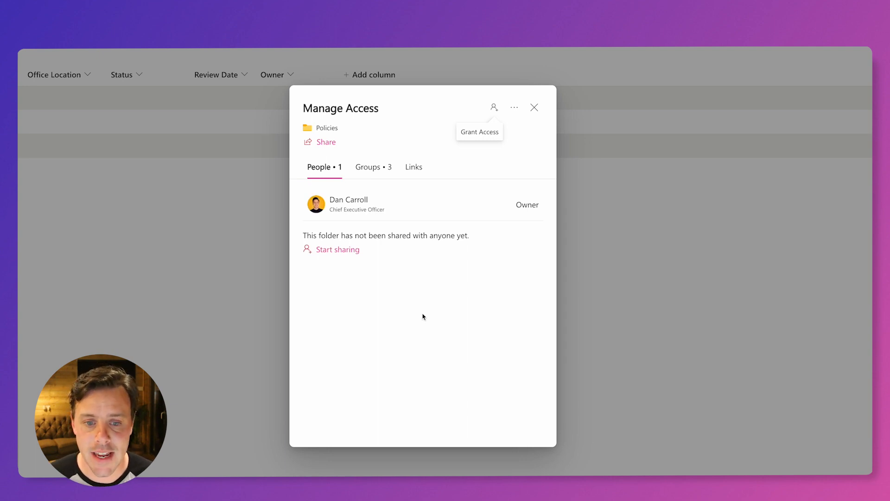
- Review the groups with access to the Policies folder and the direct access options for In 100 seconds Visitors, then close access management
{"action": "left_click", "coordinate": [368, 168]}
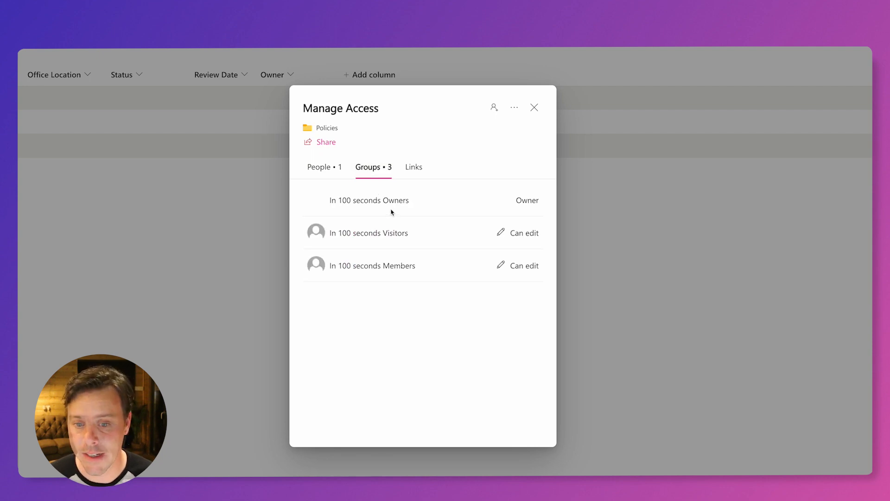
{"action": "left_click", "coordinate": [501, 232]}
{"action": "left_click", "coordinate": [309, 233]}
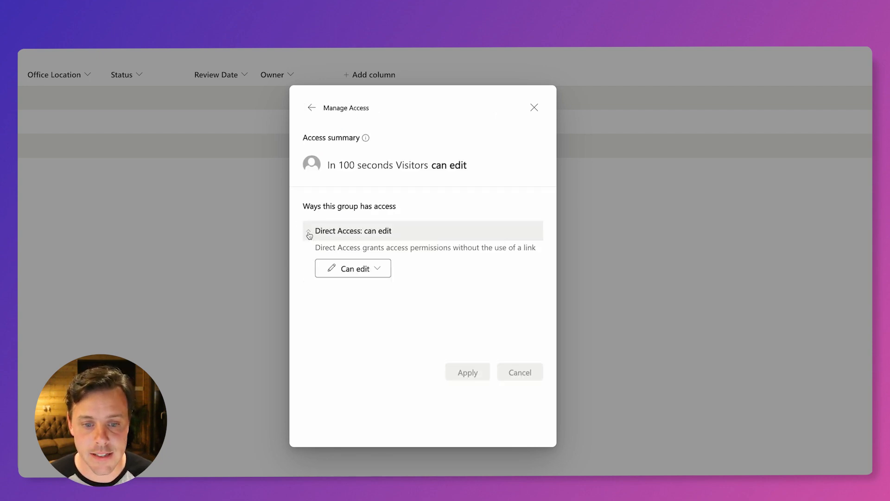
{"action": "left_click", "coordinate": [374, 273]}
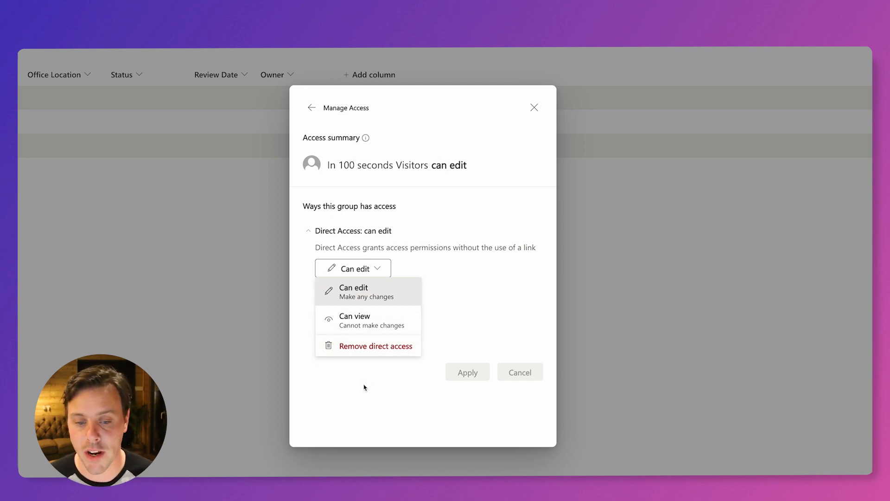
{"action": "left_click", "coordinate": [475, 309]}
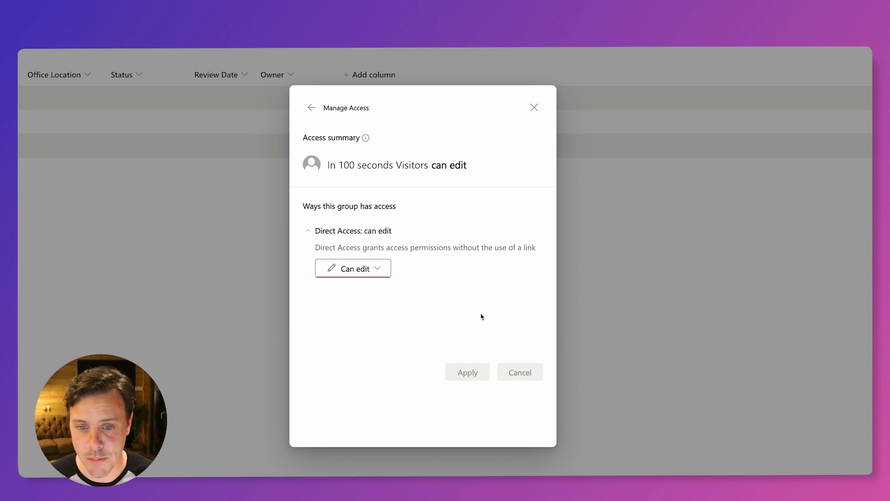
{"action": "left_click", "coordinate": [312, 108]}
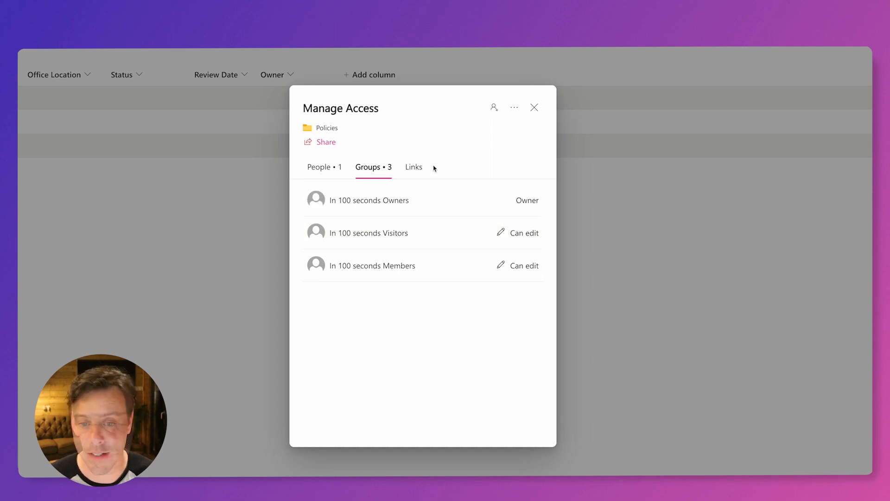
{"action": "left_click", "coordinate": [534, 108]}
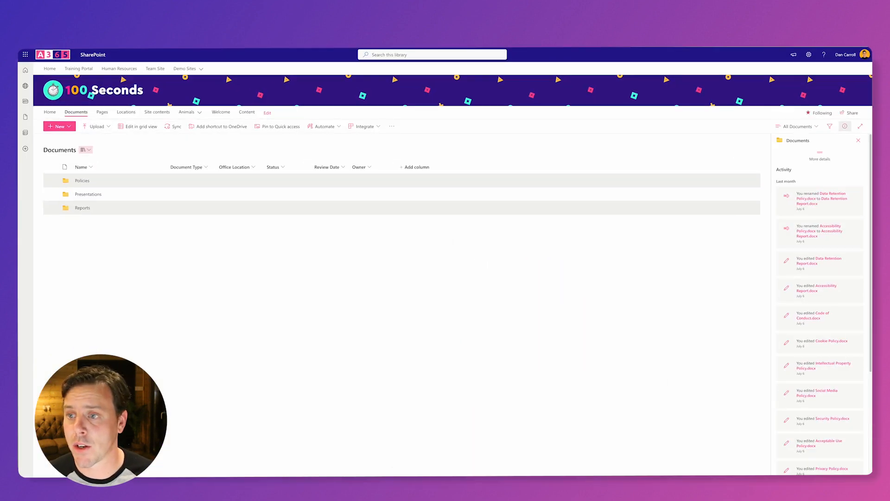
- Open the site's advanced permissions settings and view the membership of the In 100 seconds Owners group
{"action": "left_click", "coordinate": [831, 54]}
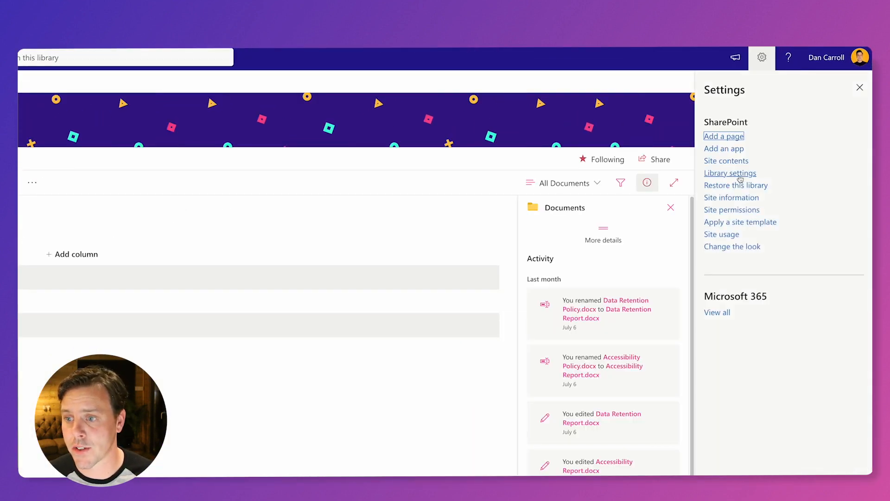
{"action": "left_click", "coordinate": [734, 210]}
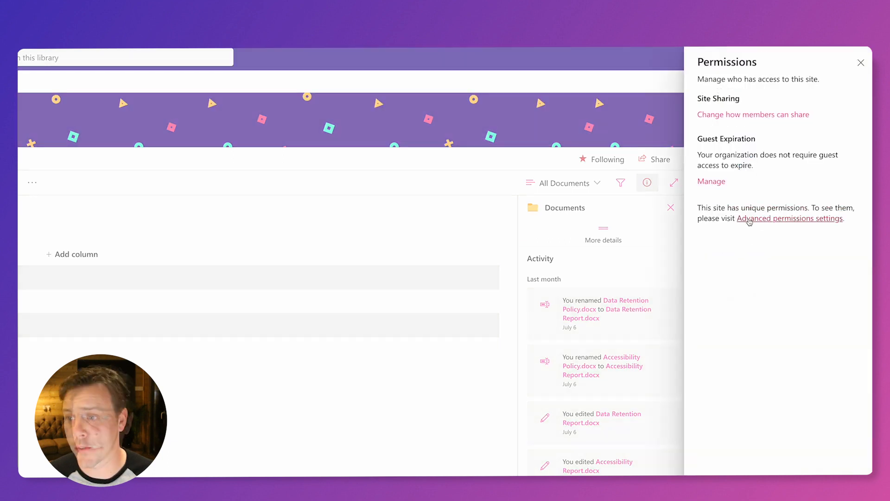
{"action": "left_click", "coordinate": [747, 220]}
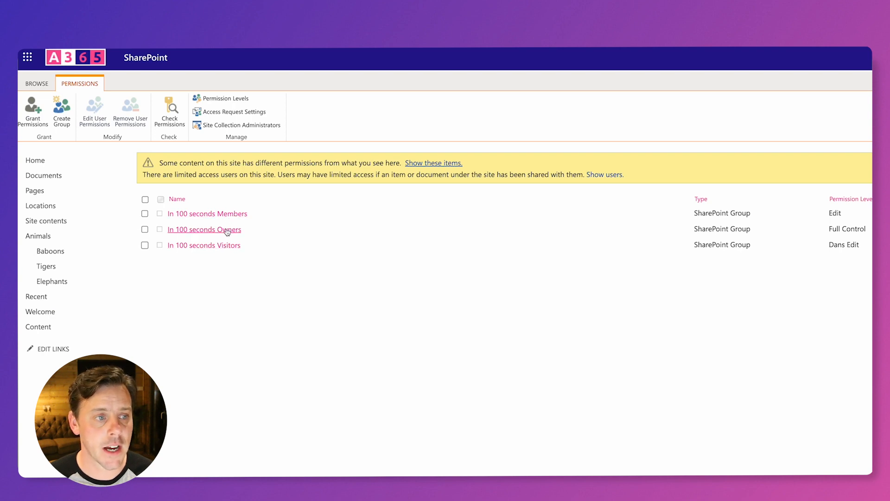
{"action": "left_click", "coordinate": [227, 230]}
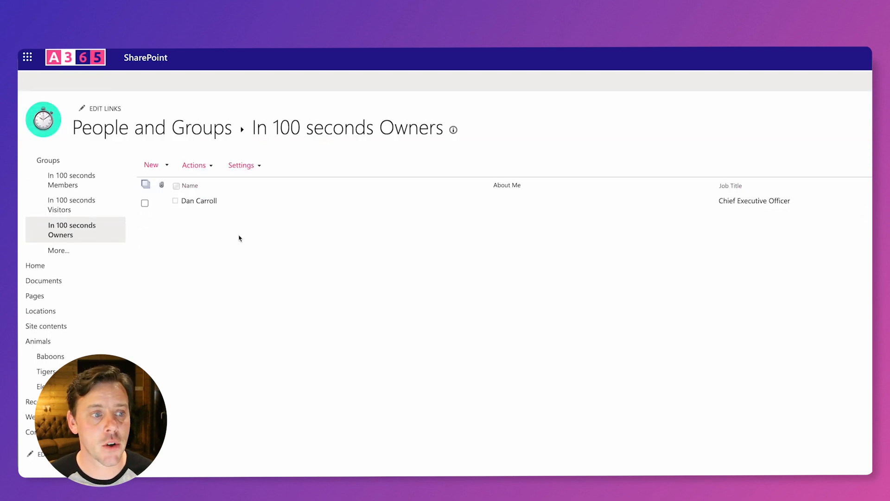